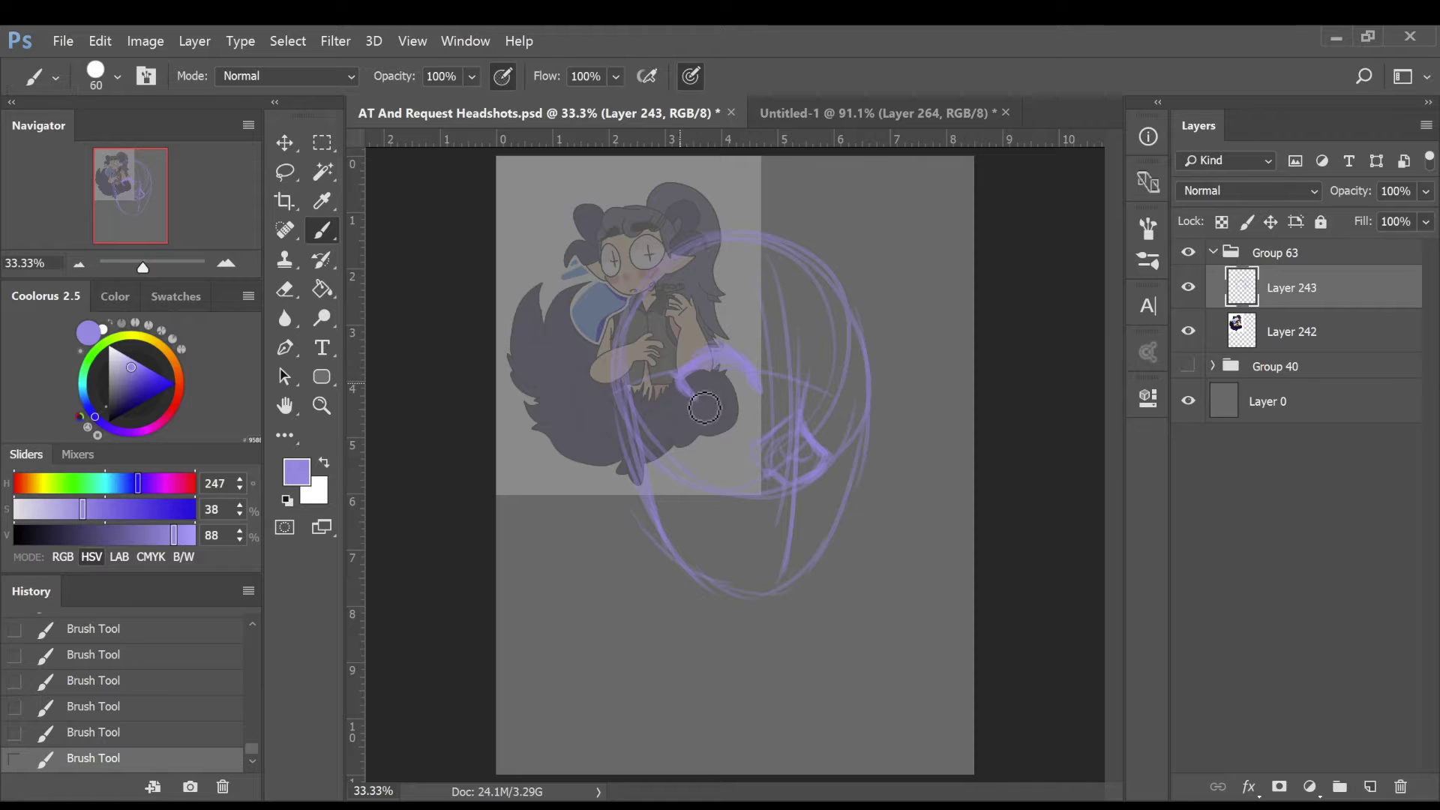
Sketch the irises of both eyes, the mouth line and the lower lip on the purple head sketch.
{"action": "left_click_drag", "start_coordinate": [701, 374], "coordinate": [731, 386]}
{"action": "left_click_drag", "start_coordinate": [819, 394], "coordinate": [862, 411]}
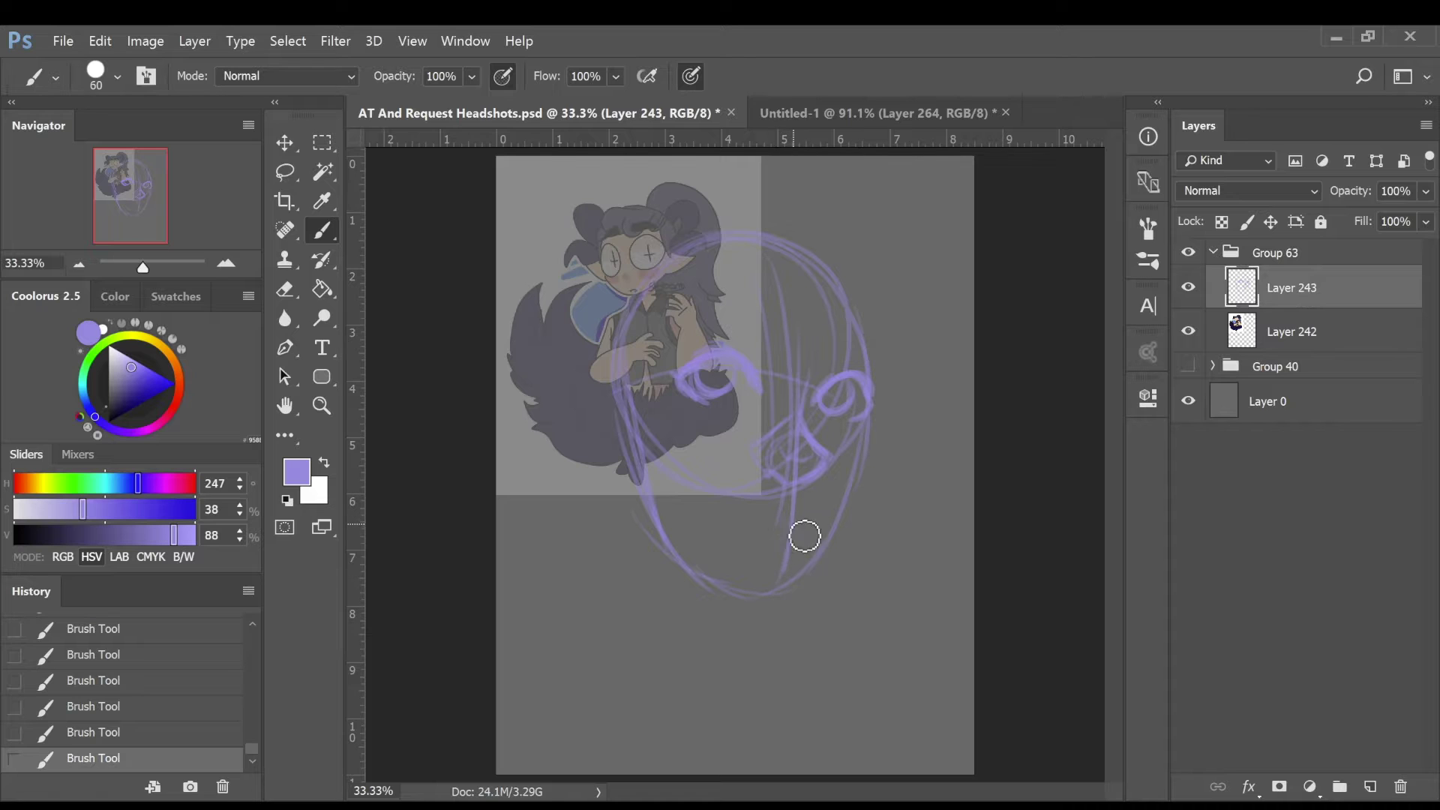
{"action": "left_click_drag", "start_coordinate": [731, 518], "coordinate": [813, 528]}
{"action": "left_click_drag", "start_coordinate": [764, 547], "coordinate": [788, 555]}
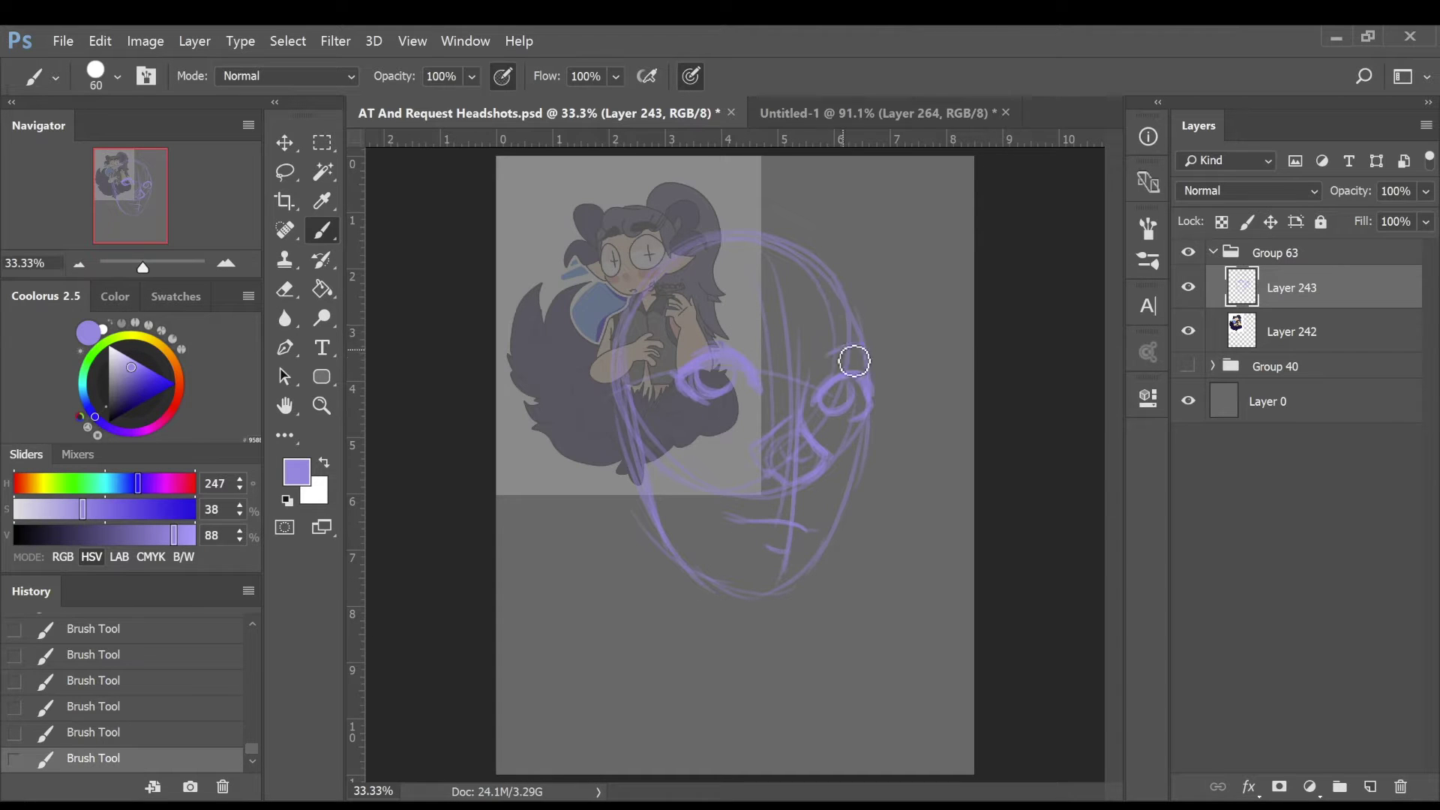
Sketch the pointed ear on the far side of the face and shift the whole sketch to the right with Free Transform.
{"action": "left_click_drag", "start_coordinate": [892, 381], "coordinate": [928, 361]}
{"action": "mouse_move", "coordinate": [929, 362]}
{"action": "left_mouse_down"}
{"action": "mouse_move", "coordinate": [920, 427]}
{"action": "mouse_move", "coordinate": [843, 474]}
{"action": "left_mouse_up"}
{"action": "key", "text": "ctrl+t"}
{"action": "left_click_drag", "start_coordinate": [875, 308], "coordinate": [910, 305]}
{"action": "key", "text": "Return"}
Sketch the large pointed ear on the near side of the head and reinforce the outline of the opposite ear and cheek.
{"action": "mouse_move", "coordinate": [615, 313]}
{"action": "left_mouse_down"}
{"action": "mouse_move", "coordinate": [653, 344]}
{"action": "mouse_move", "coordinate": [585, 304]}
{"action": "left_mouse_up"}
{"action": "left_click_drag", "start_coordinate": [600, 384], "coordinate": [653, 449]}
{"action": "mouse_move", "coordinate": [621, 327]}
{"action": "left_mouse_down"}
{"action": "mouse_move", "coordinate": [657, 356]}
{"action": "mouse_move", "coordinate": [561, 286]}
{"action": "left_mouse_up"}
{"action": "mouse_move", "coordinate": [561, 286]}
{"action": "left_mouse_down"}
{"action": "mouse_move", "coordinate": [595, 356]}
{"action": "mouse_move", "coordinate": [672, 402]}
{"action": "mouse_move", "coordinate": [666, 450]}
{"action": "left_mouse_up"}
{"action": "left_click_drag", "start_coordinate": [619, 362], "coordinate": [668, 414]}
{"action": "mouse_move", "coordinate": [949, 367]}
{"action": "left_mouse_down"}
{"action": "mouse_move", "coordinate": [916, 471]}
{"action": "mouse_move", "coordinate": [839, 543]}
{"action": "left_mouse_up"}
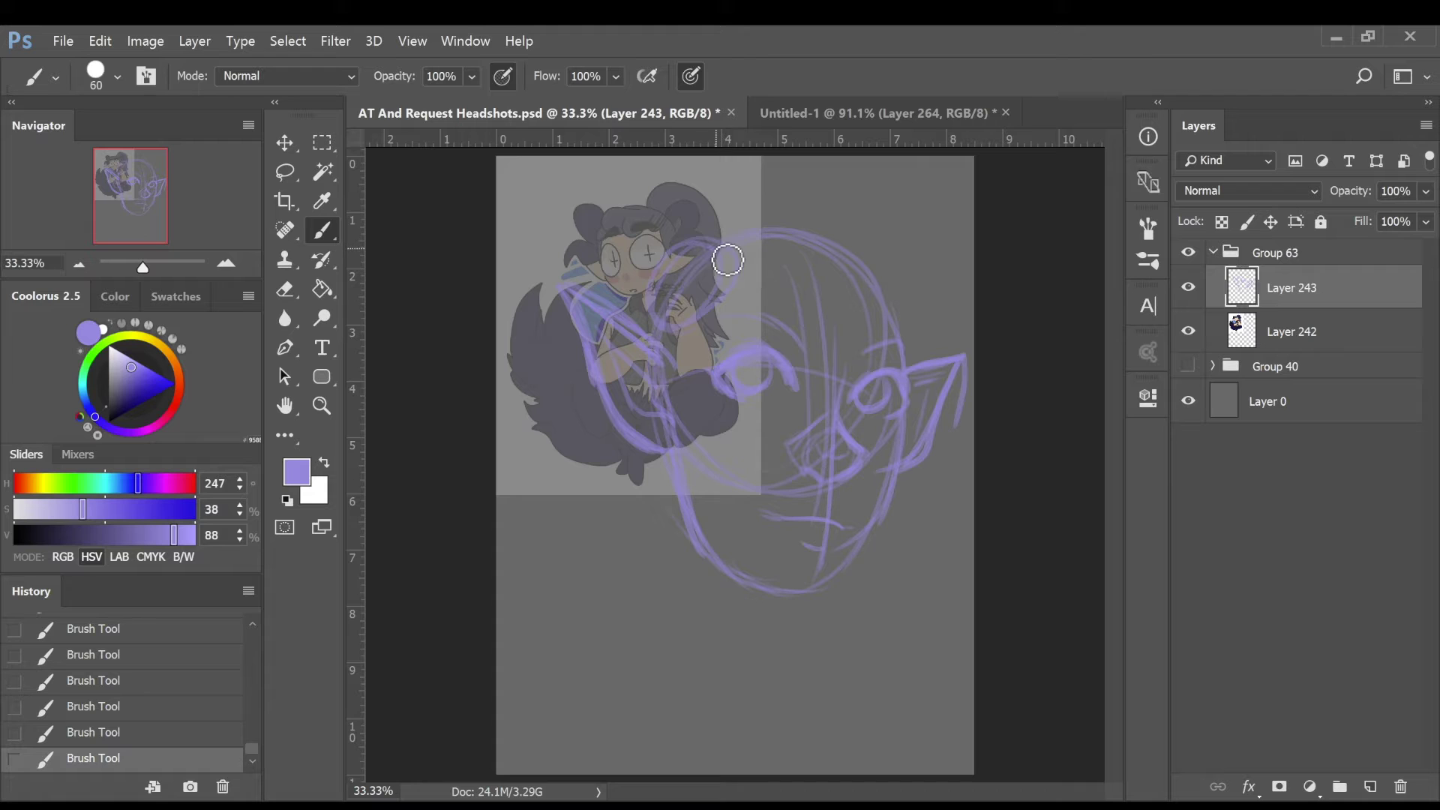
Sketch rounded, curled horns above both ears.
{"action": "left_click_drag", "start_coordinate": [735, 275], "coordinate": [662, 231]}
{"action": "left_click_drag", "start_coordinate": [680, 330], "coordinate": [659, 308]}
{"action": "mouse_move", "coordinate": [736, 268]}
{"action": "left_mouse_down"}
{"action": "mouse_move", "coordinate": [628, 223]}
{"action": "mouse_move", "coordinate": [633, 390]}
{"action": "mouse_move", "coordinate": [587, 326]}
{"action": "left_mouse_up"}
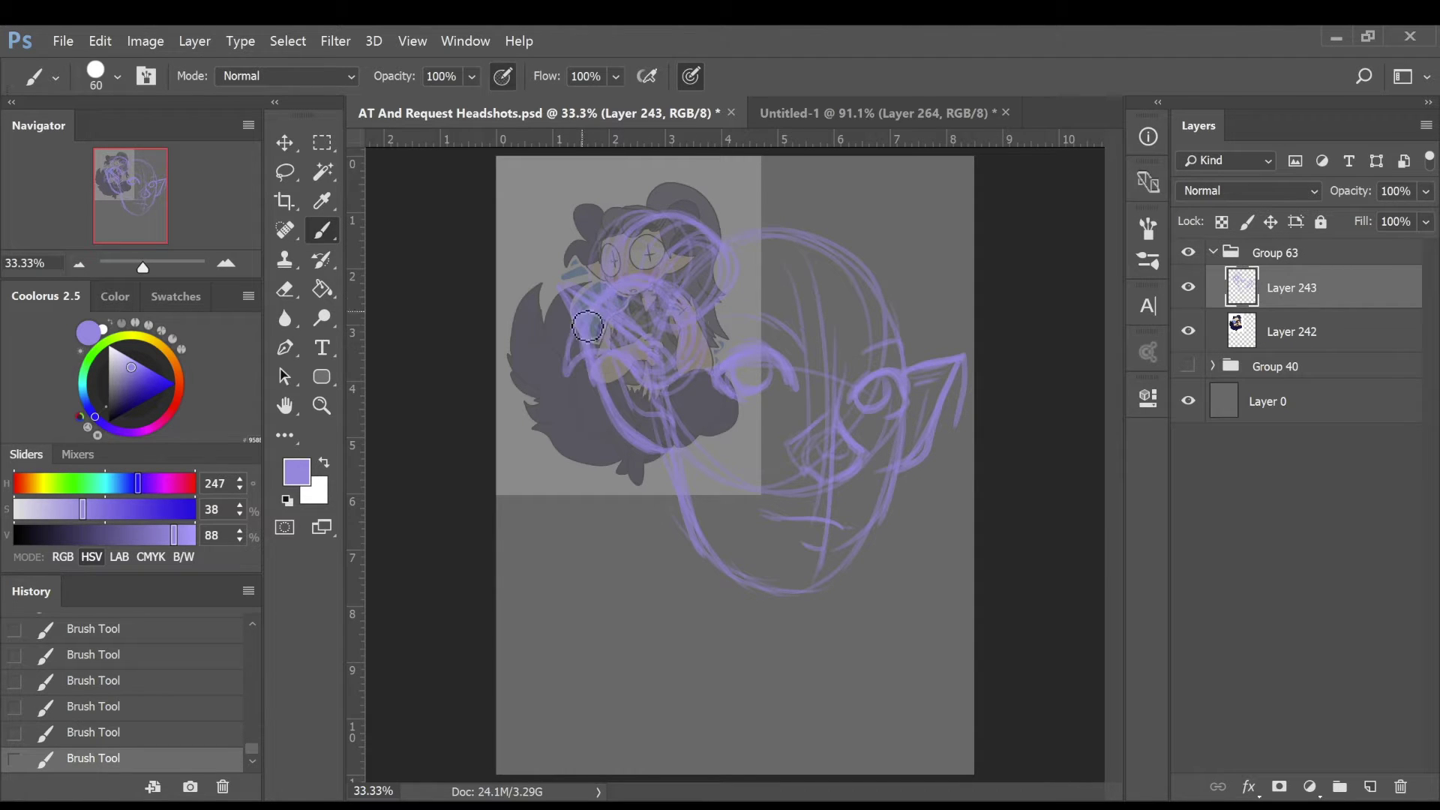
{"action": "mouse_move", "coordinate": [878, 281]}
{"action": "left_mouse_down"}
{"action": "mouse_move", "coordinate": [905, 359]}
{"action": "mouse_move", "coordinate": [914, 274]}
{"action": "mouse_move", "coordinate": [941, 319]}
{"action": "mouse_move", "coordinate": [861, 336]}
{"action": "mouse_move", "coordinate": [954, 296]}
{"action": "left_mouse_up"}
Scale the whole sketch down with Free Transform, reinforce the far horn and sketch a braid across the forehead.
{"action": "key", "text": "ctrl+t"}
{"action": "mouse_move", "coordinate": [955, 232]}
{"action": "left_mouse_down"}
{"action": "mouse_move", "coordinate": [858, 269]}
{"action": "mouse_move", "coordinate": [852, 333]}
{"action": "mouse_move", "coordinate": [874, 322]}
{"action": "mouse_move", "coordinate": [839, 337]}
{"action": "mouse_move", "coordinate": [889, 305]}
{"action": "left_mouse_up"}
{"action": "key", "text": "Return"}
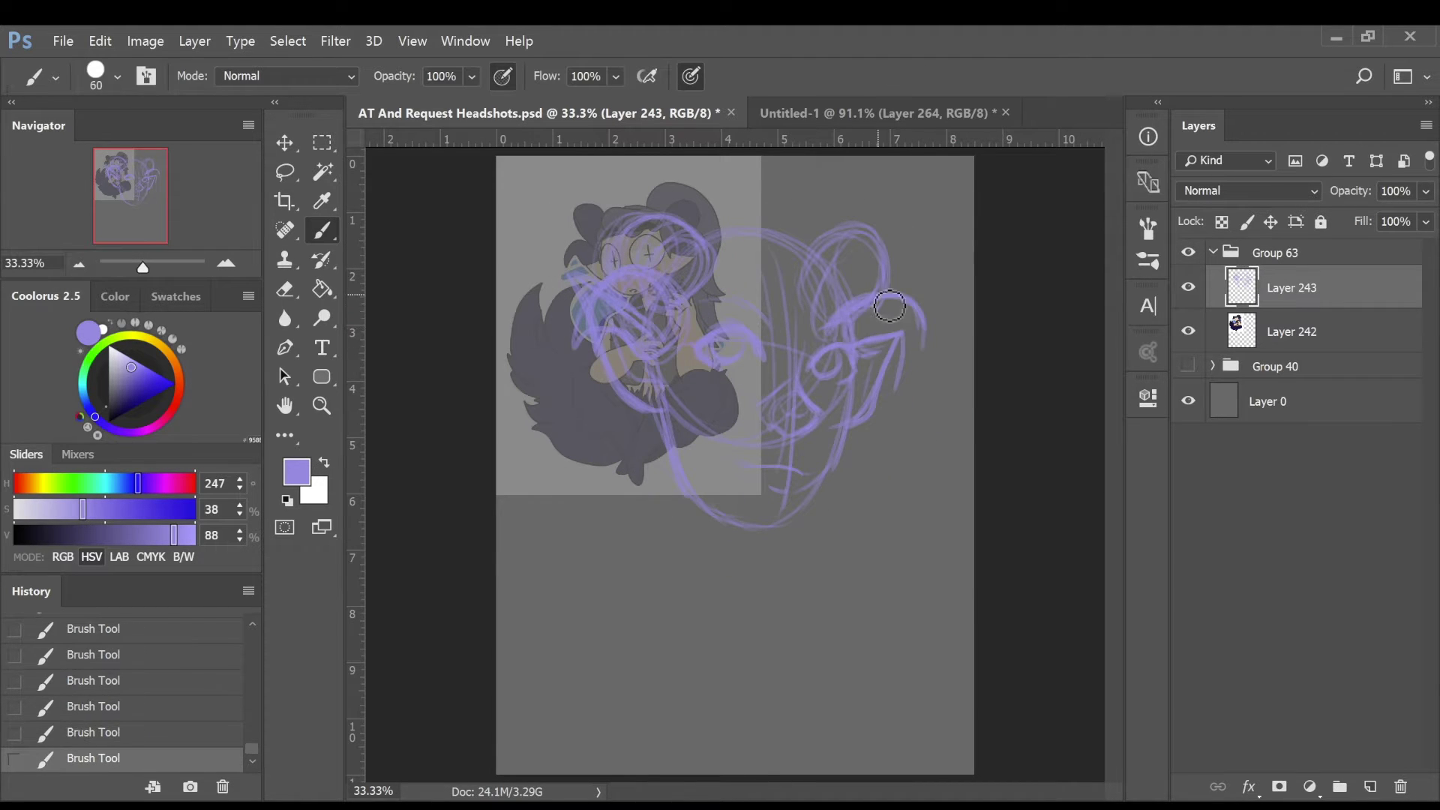
{"action": "left_click_drag", "start_coordinate": [887, 364], "coordinate": [868, 323]}
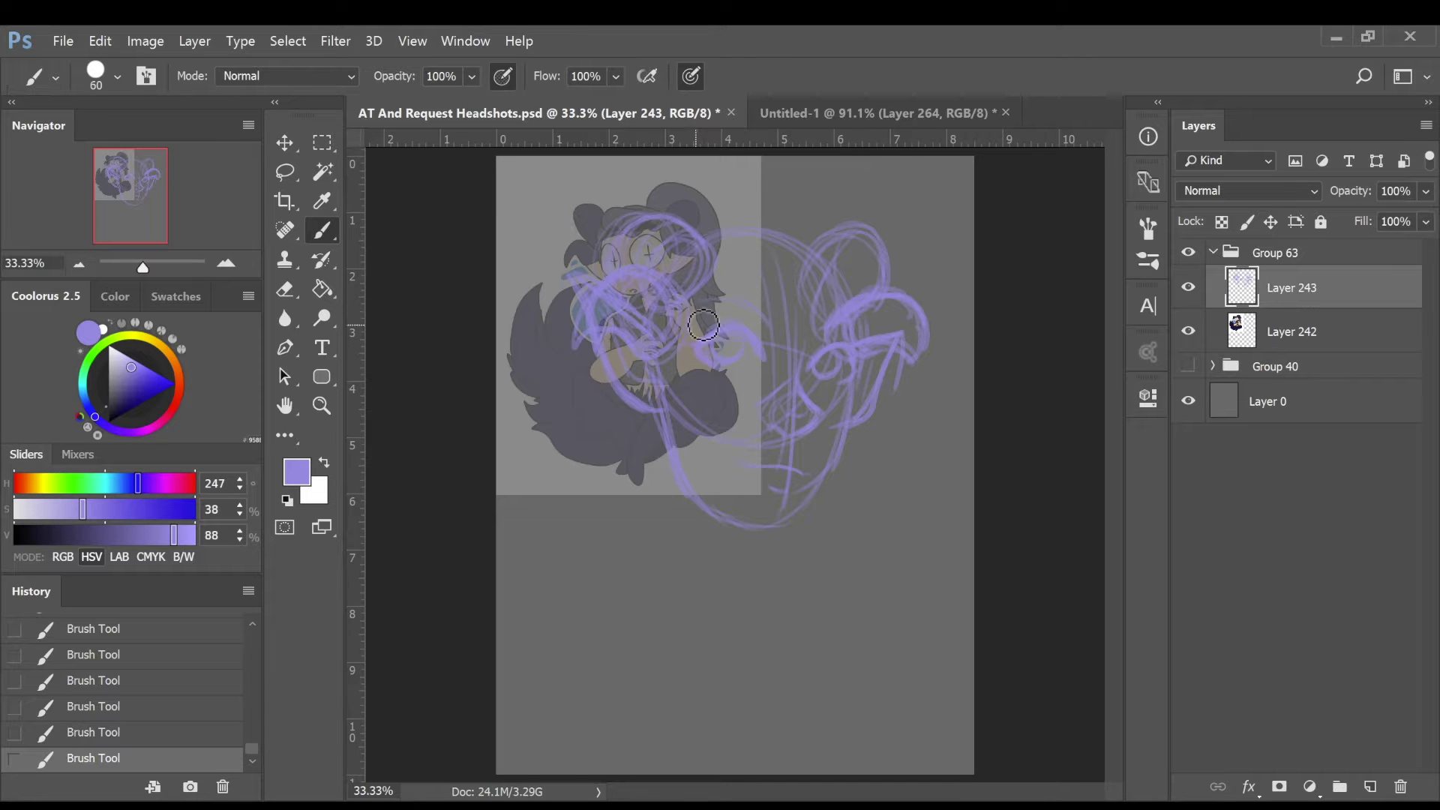
{"action": "mouse_move", "coordinate": [781, 292]}
{"action": "left_mouse_down"}
{"action": "mouse_move", "coordinate": [725, 232]}
{"action": "mouse_move", "coordinate": [731, 290]}
{"action": "mouse_move", "coordinate": [837, 309]}
{"action": "left_mouse_up"}
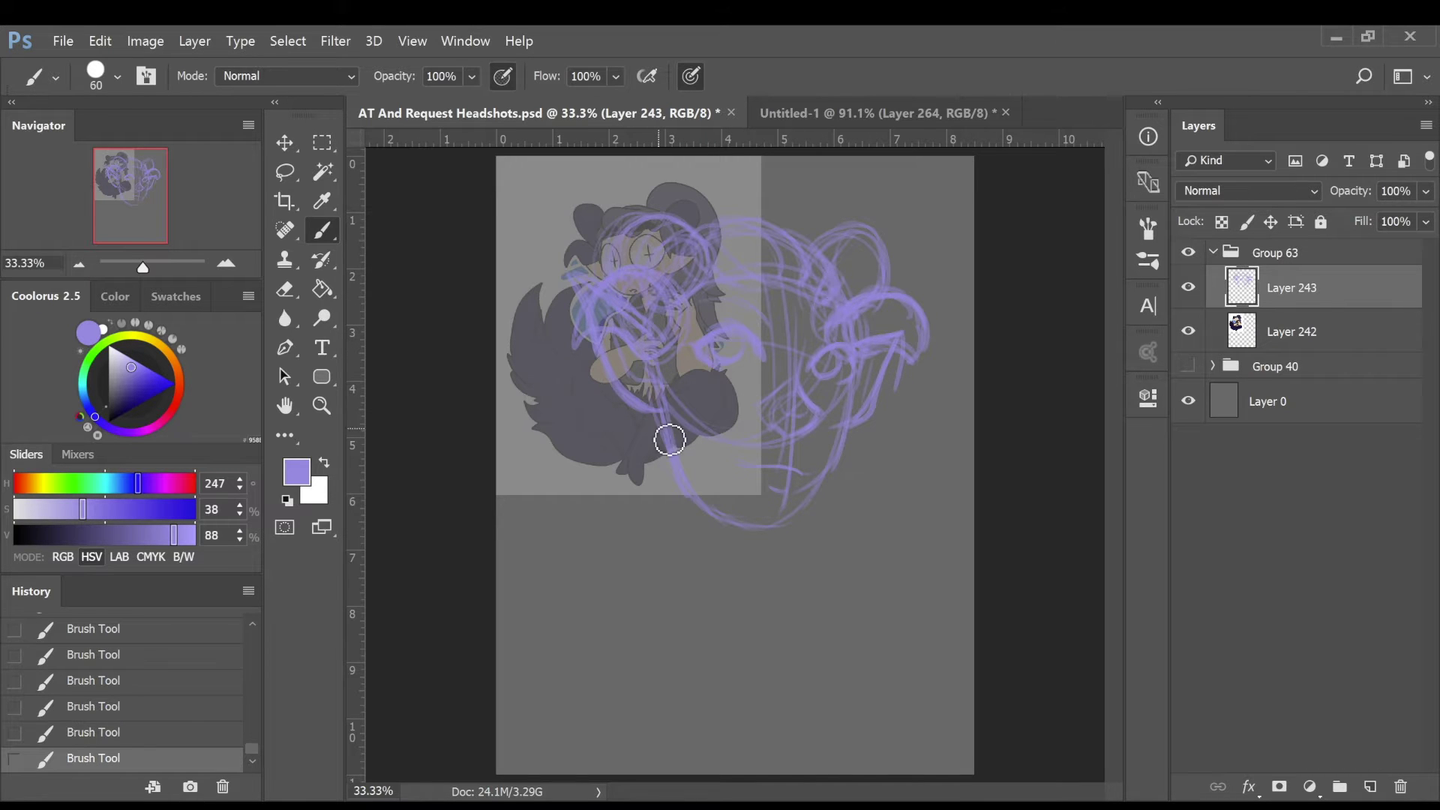
Sketch the neck and the long hair sweeping below the head, adjusting the whole sketch's placement with Free Transform.
{"action": "mouse_move", "coordinate": [694, 453]}
{"action": "left_mouse_down"}
{"action": "mouse_move", "coordinate": [739, 536]}
{"action": "mouse_move", "coordinate": [796, 550]}
{"action": "mouse_move", "coordinate": [696, 535]}
{"action": "mouse_move", "coordinate": [735, 211]}
{"action": "mouse_move", "coordinate": [526, 398]}
{"action": "mouse_move", "coordinate": [667, 545]}
{"action": "mouse_move", "coordinate": [845, 690]}
{"action": "mouse_move", "coordinate": [761, 685]}
{"action": "left_mouse_up"}
{"action": "key", "text": "ctrl+t"}
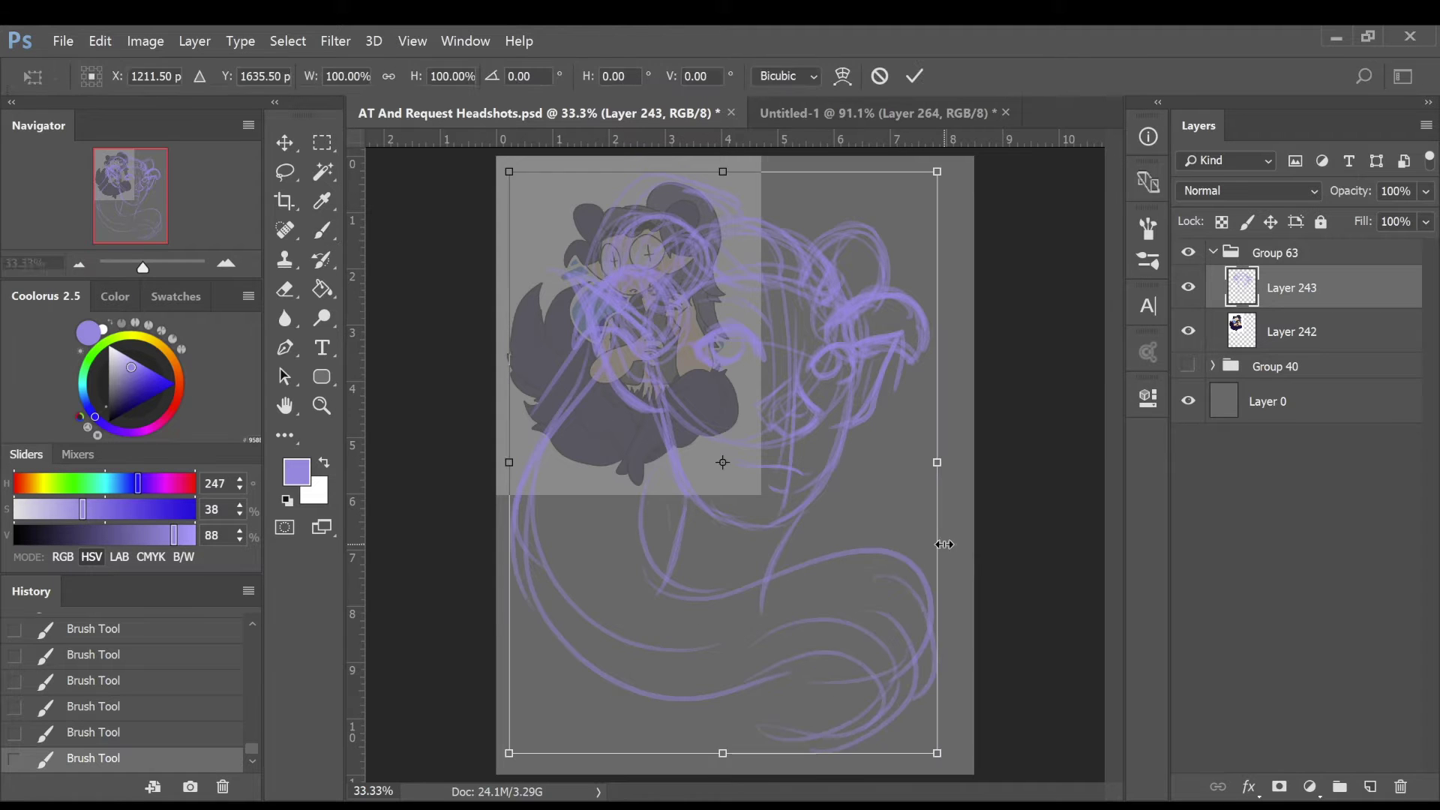
{"action": "left_click_drag", "start_coordinate": [942, 170], "coordinate": [875, 242]}
{"action": "key", "text": "Return"}
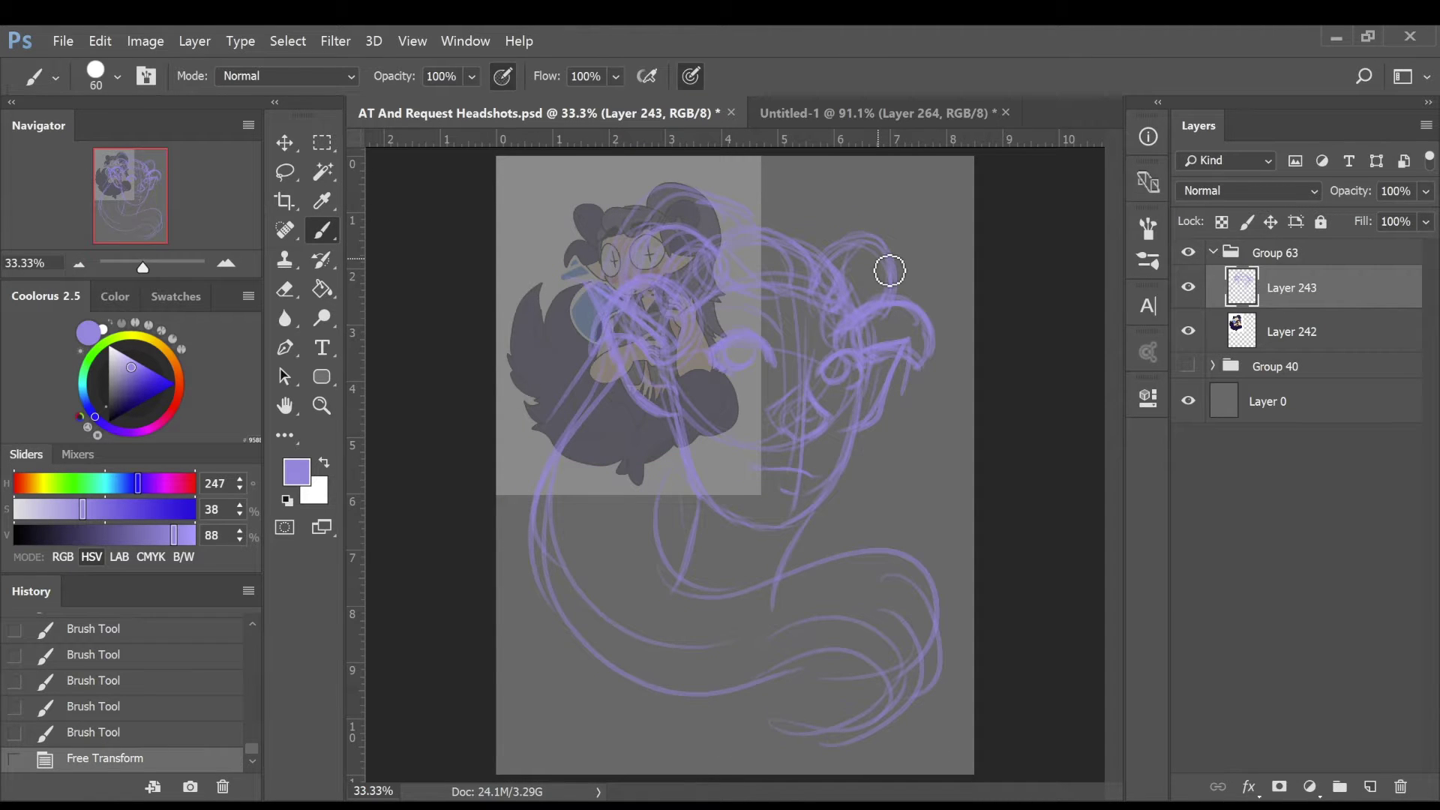
{"action": "mouse_move", "coordinate": [533, 496]}
{"action": "left_mouse_down"}
{"action": "mouse_move", "coordinate": [645, 704]}
{"action": "mouse_move", "coordinate": [934, 654]}
{"action": "left_mouse_up"}
{"action": "mouse_move", "coordinate": [694, 531]}
{"action": "left_mouse_down"}
{"action": "mouse_move", "coordinate": [751, 602]}
{"action": "mouse_move", "coordinate": [960, 600]}
{"action": "left_mouse_up"}
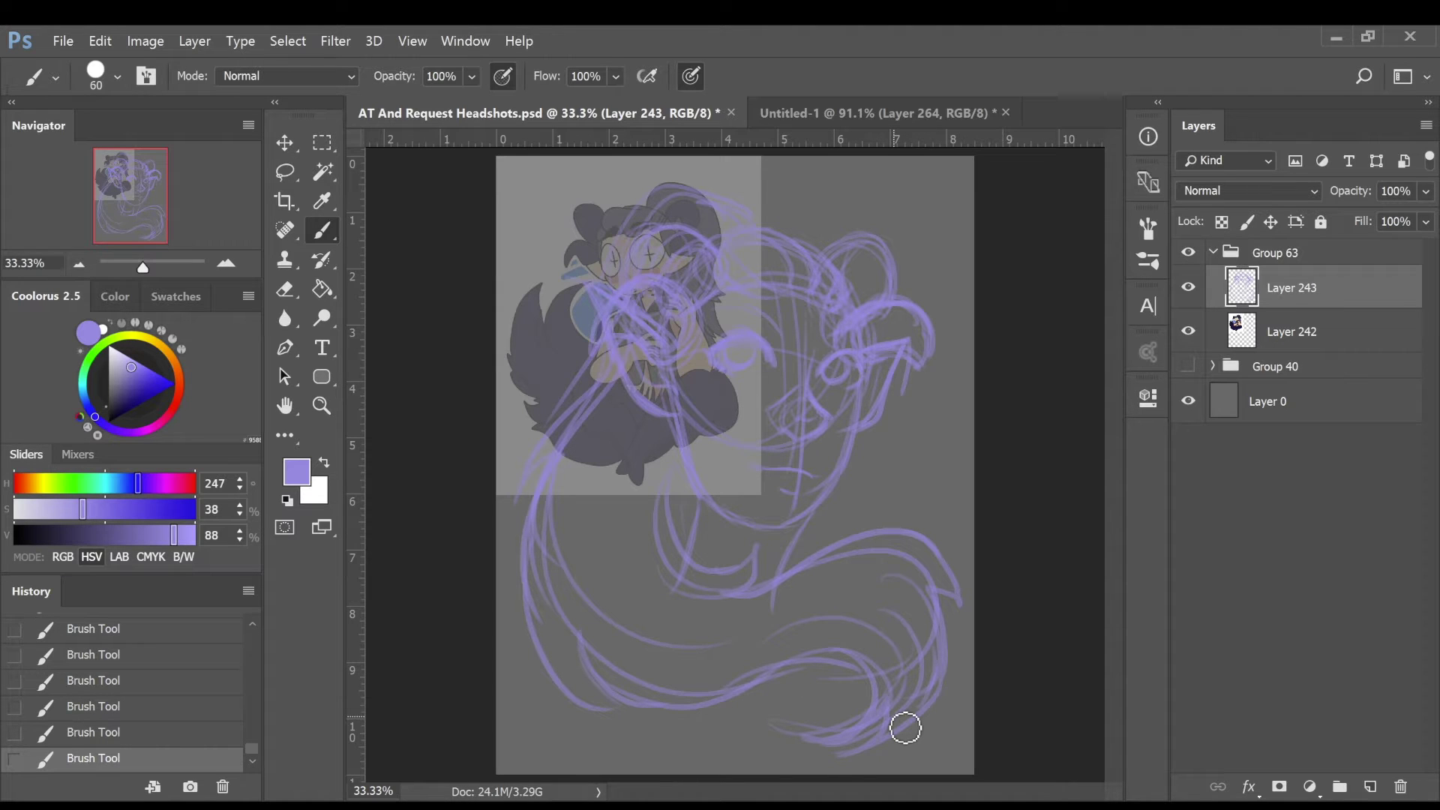
Add a new layer above the sketch and set the brush colour to dark navy with saturation 64 and value 25.
{"action": "left_click", "coordinate": [1370, 787]}
{"action": "left_click", "coordinate": [129, 509]}
{"action": "left_click", "coordinate": [58, 533]}
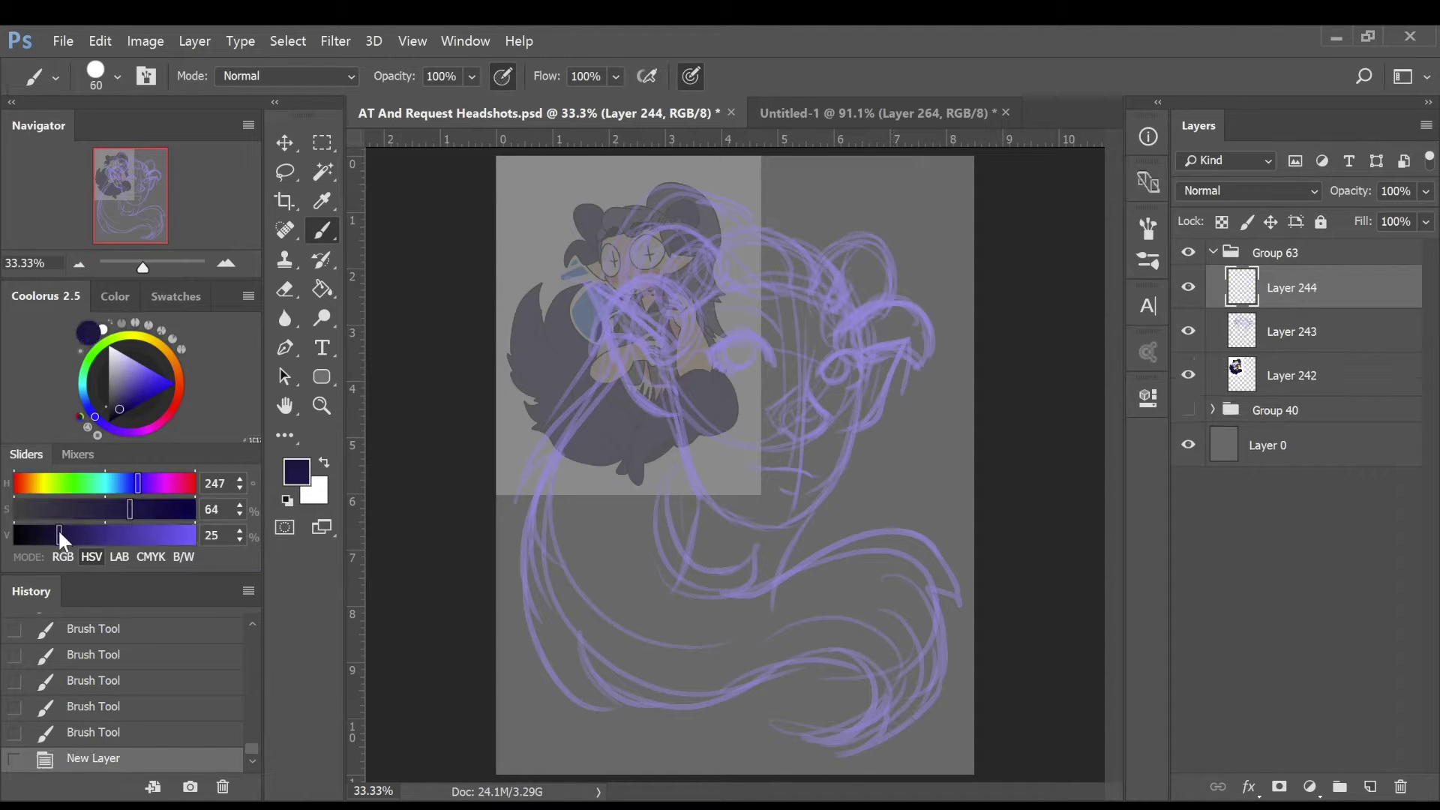
{"action": "key", "text": "ctrl+z"}
Ink the nose, the mouth line and the lower lip over the sketch.
{"action": "mouse_move", "coordinate": [828, 367]}
{"action": "left_mouse_down"}
{"action": "mouse_move", "coordinate": [785, 431]}
{"action": "mouse_move", "coordinate": [825, 435]}
{"action": "left_mouse_up"}
{"action": "left_click_drag", "start_coordinate": [770, 411], "coordinate": [824, 480]}
{"action": "left_click_drag", "start_coordinate": [745, 455], "coordinate": [804, 470]}
{"action": "left_click_drag", "start_coordinate": [771, 481], "coordinate": [793, 489]}
Ink the lids and irises of both eyes, undoing the strokes that miss.
{"action": "left_click_drag", "start_coordinate": [711, 356], "coordinate": [773, 371]}
{"action": "key", "text": "ctrl+z"}
{"action": "mouse_move", "coordinate": [711, 355]}
{"action": "left_mouse_down"}
{"action": "mouse_move", "coordinate": [735, 375]}
{"action": "mouse_move", "coordinate": [756, 344]}
{"action": "mouse_move", "coordinate": [863, 372]}
{"action": "left_mouse_up"}
{"action": "key", "text": "ctrl+z"}
{"action": "key", "text": "ctrl+z"}
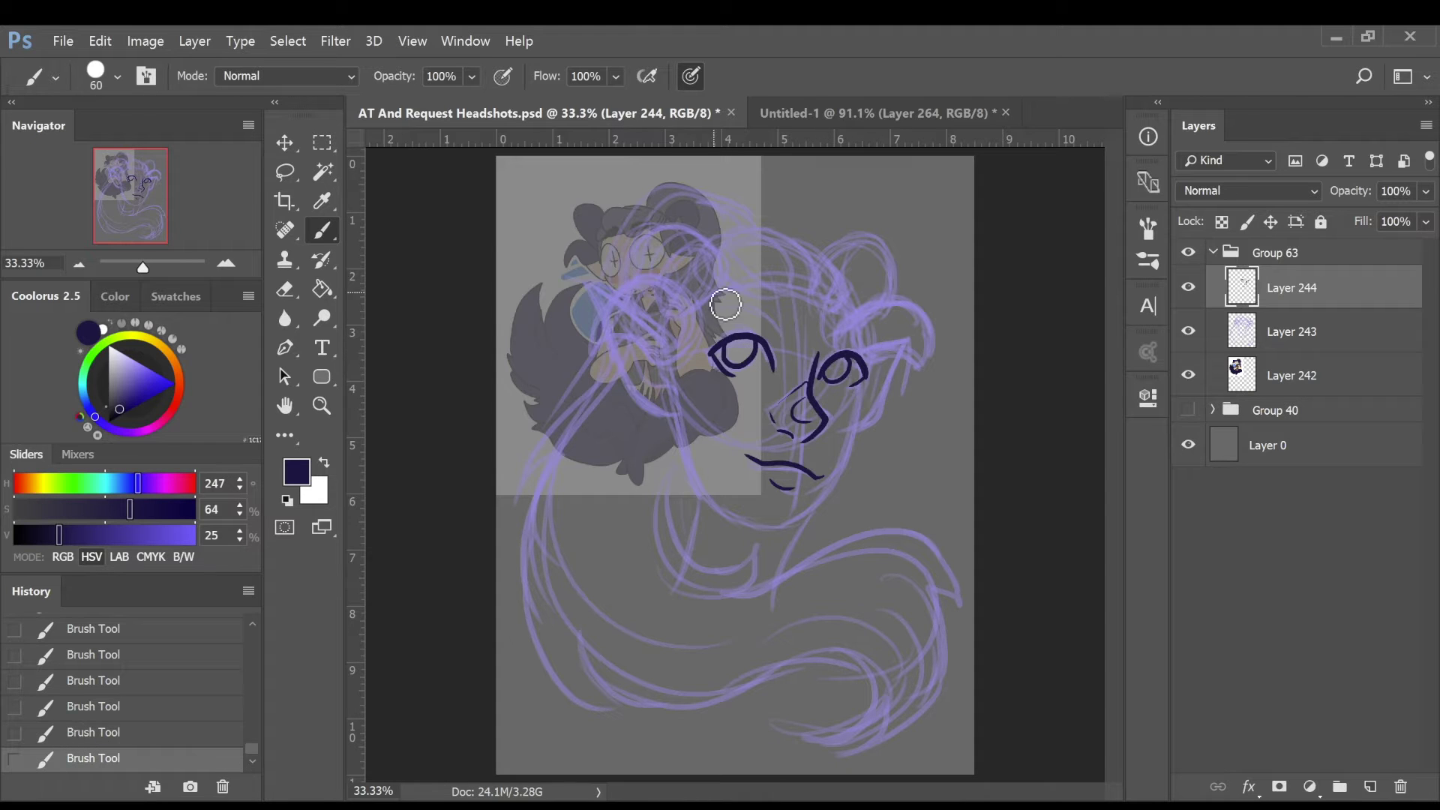
Ink the two curled lobes of the near horn and the pointed ear beneath it with its inner fold.
{"action": "mouse_move", "coordinate": [586, 352]}
{"action": "left_mouse_down"}
{"action": "mouse_move", "coordinate": [622, 300]}
{"action": "mouse_move", "coordinate": [697, 339]}
{"action": "left_mouse_up"}
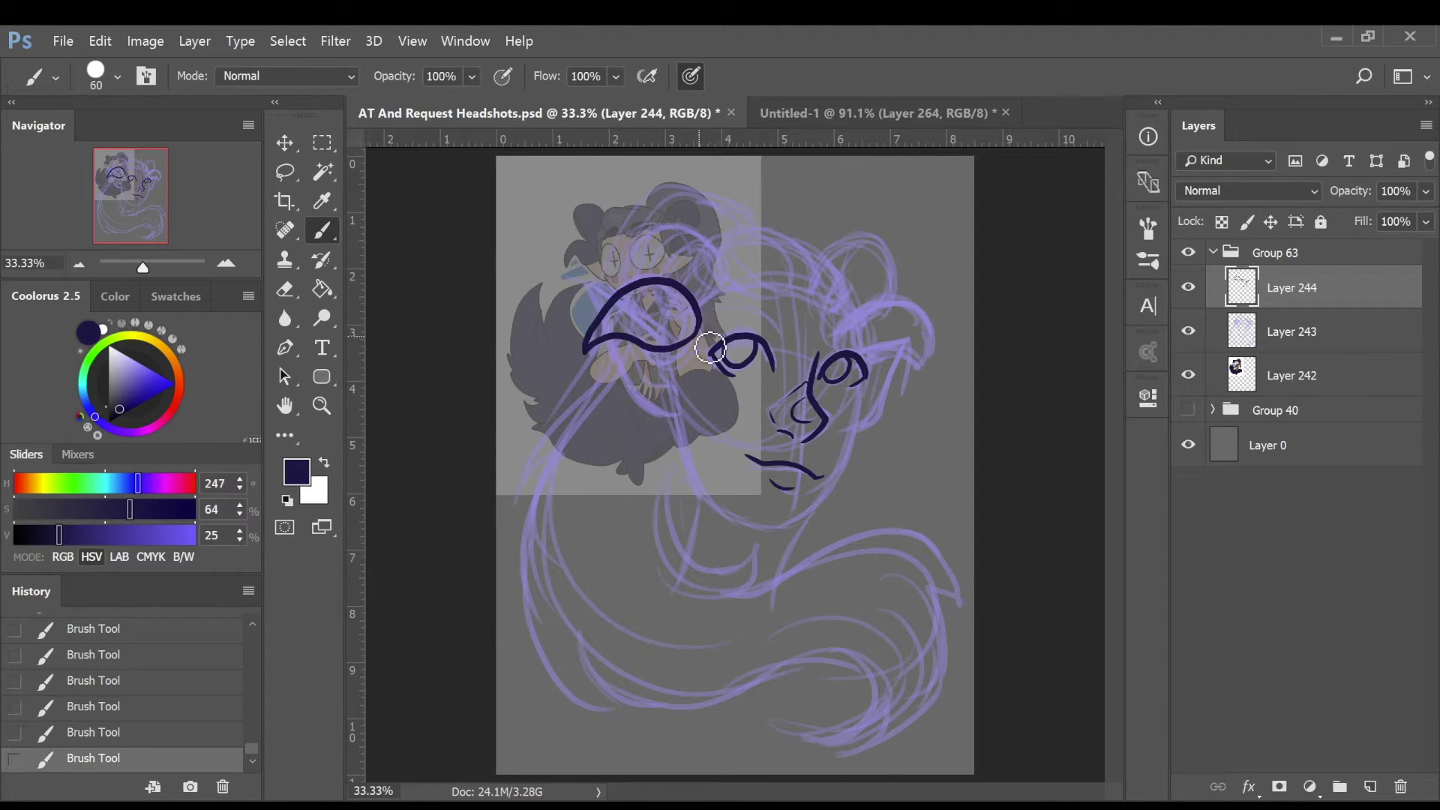
{"action": "mouse_move", "coordinate": [582, 276]}
{"action": "left_mouse_down"}
{"action": "mouse_move", "coordinate": [625, 371]}
{"action": "mouse_move", "coordinate": [652, 369]}
{"action": "mouse_move", "coordinate": [671, 411]}
{"action": "left_mouse_up"}
{"action": "left_click_drag", "start_coordinate": [661, 359], "coordinate": [670, 386]}
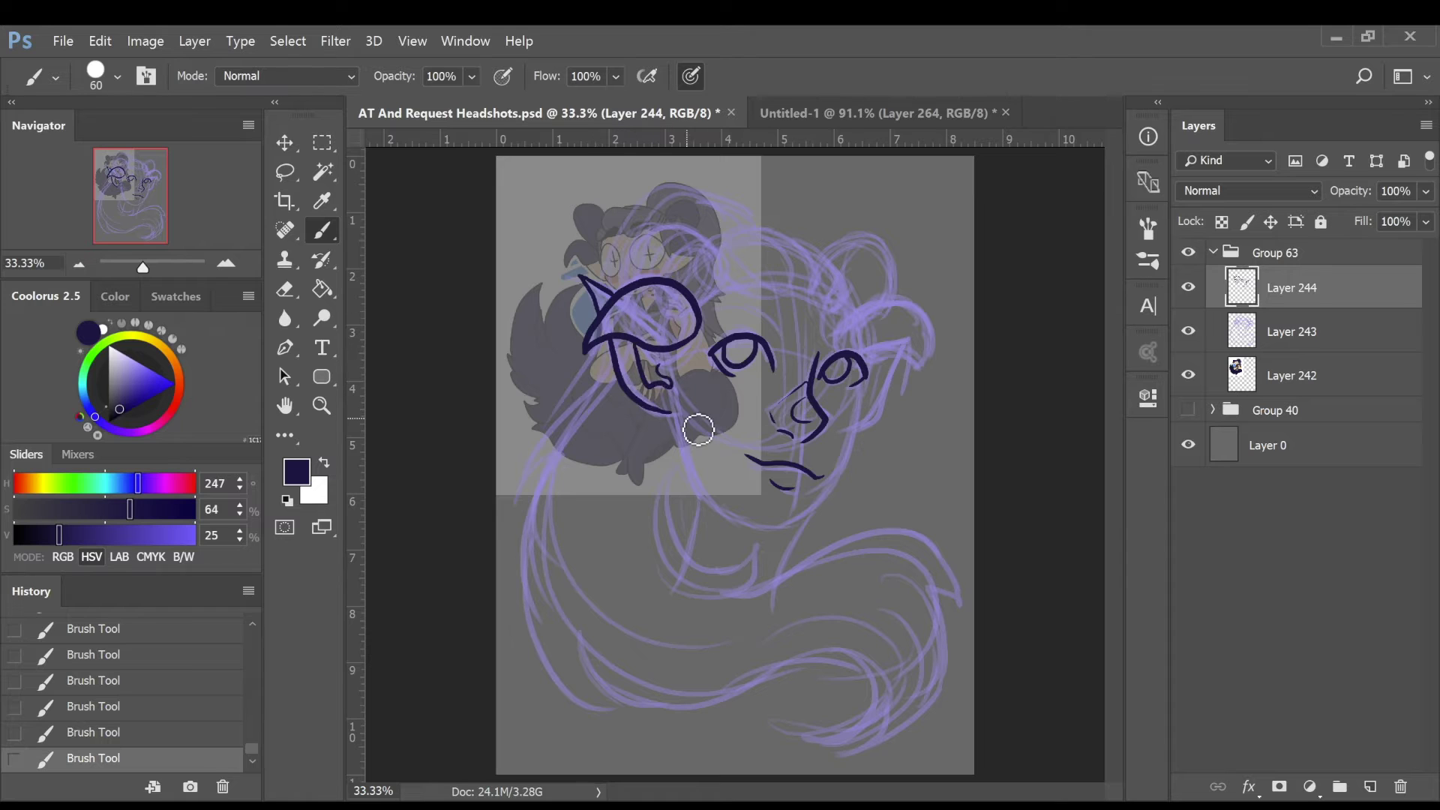
{"action": "mouse_move", "coordinate": [709, 317]}
{"action": "left_mouse_down"}
{"action": "mouse_move", "coordinate": [684, 231]}
{"action": "mouse_move", "coordinate": [638, 295]}
{"action": "left_mouse_up"}
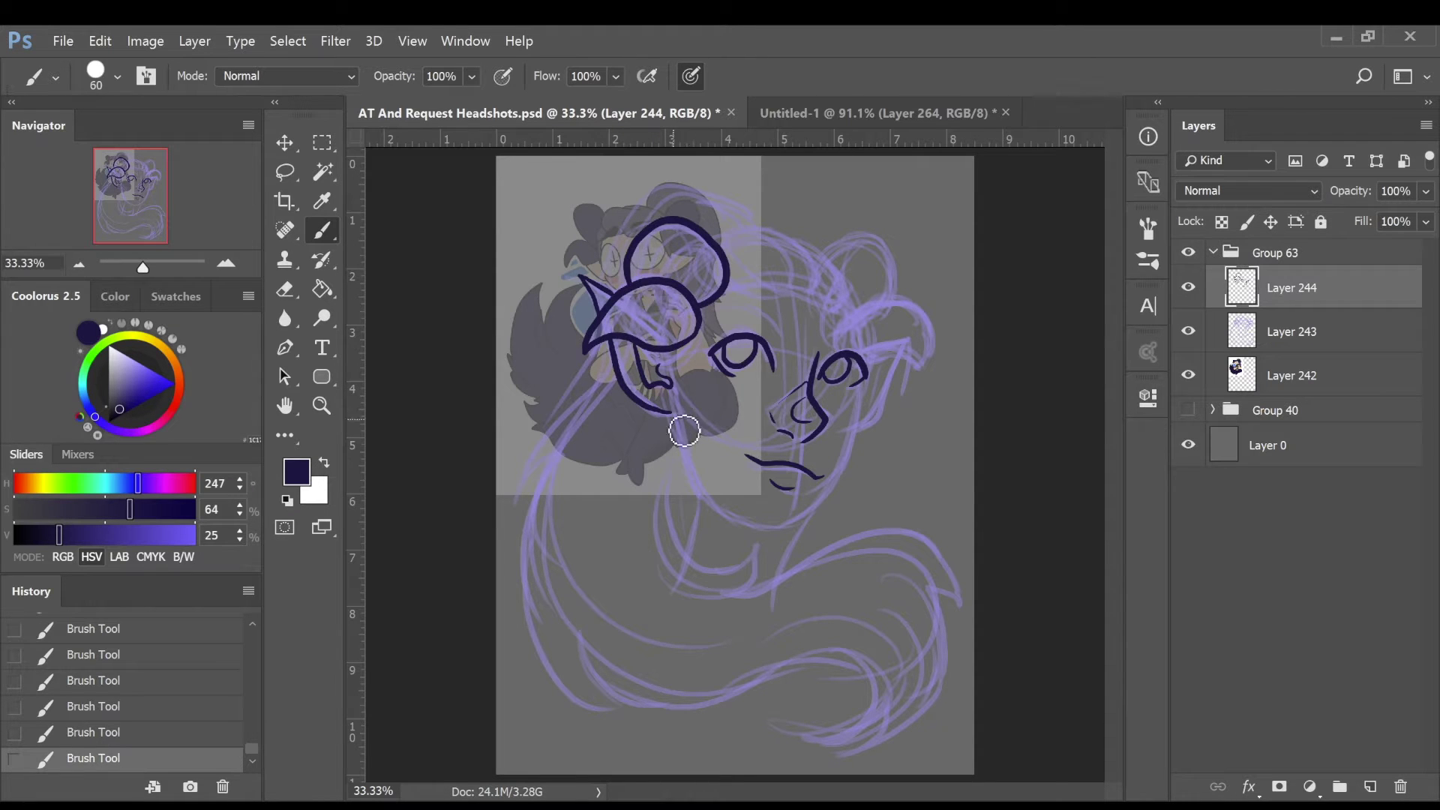
Ink the jaw and cheek outline, the hair edge under the chin and the hair's pointed end.
{"action": "left_click_drag", "start_coordinate": [674, 414], "coordinate": [781, 529]}
{"action": "left_click_drag", "start_coordinate": [864, 379], "coordinate": [780, 530]}
{"action": "left_click_drag", "start_coordinate": [677, 468], "coordinate": [760, 553]}
{"action": "mouse_move", "coordinate": [760, 546]}
{"action": "left_mouse_down"}
{"action": "mouse_move", "coordinate": [888, 558]}
{"action": "mouse_move", "coordinate": [945, 621]}
{"action": "left_mouse_up"}
{"action": "mouse_move", "coordinate": [946, 620]}
{"action": "left_mouse_down"}
{"action": "mouse_move", "coordinate": [926, 596]}
{"action": "mouse_move", "coordinate": [946, 663]}
{"action": "left_mouse_up"}
{"action": "left_click_drag", "start_coordinate": [943, 629], "coordinate": [804, 742]}
Ink the outer and lower edges of the long hair, its inner strand lines and the neck lines.
{"action": "mouse_move", "coordinate": [604, 345]}
{"action": "left_mouse_down"}
{"action": "mouse_move", "coordinate": [525, 522]}
{"action": "mouse_move", "coordinate": [626, 723]}
{"action": "left_mouse_up"}
{"action": "left_click_drag", "start_coordinate": [585, 652], "coordinate": [795, 659]}
{"action": "mouse_move", "coordinate": [795, 738]}
{"action": "left_mouse_down"}
{"action": "mouse_move", "coordinate": [892, 656]}
{"action": "mouse_move", "coordinate": [693, 662]}
{"action": "left_mouse_up"}
{"action": "left_click_drag", "start_coordinate": [641, 409], "coordinate": [583, 521]}
{"action": "left_click_drag", "start_coordinate": [697, 420], "coordinate": [652, 638]}
{"action": "left_click_drag", "start_coordinate": [701, 506], "coordinate": [688, 576]}
{"action": "left_click_drag", "start_coordinate": [788, 573], "coordinate": [808, 528]}
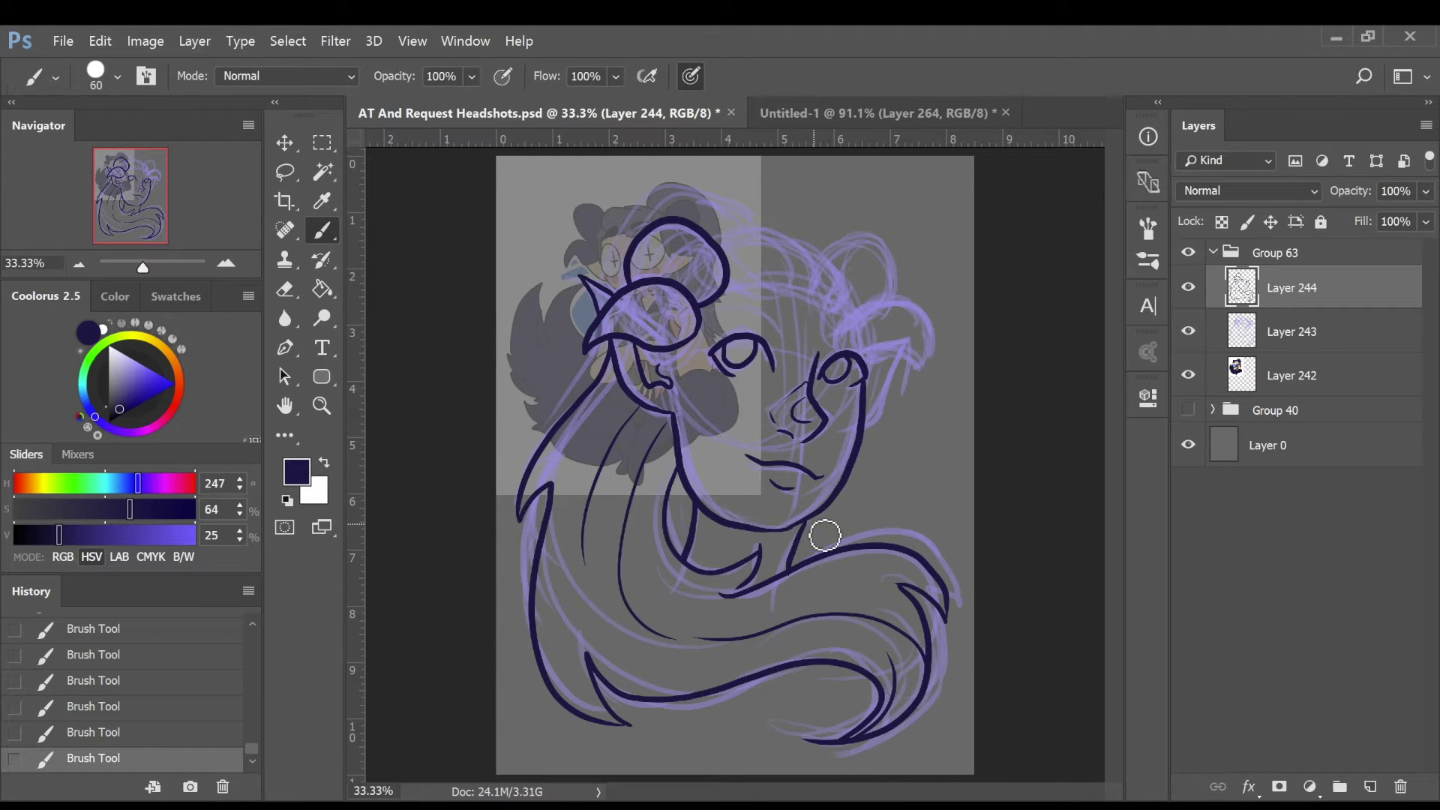
Ink the braid segments across the forehead and undo the stroke down the far temple.
{"action": "left_click_drag", "start_coordinate": [756, 229], "coordinate": [787, 293]}
{"action": "left_click_drag", "start_coordinate": [755, 229], "coordinate": [715, 240]}
{"action": "left_click_drag", "start_coordinate": [726, 293], "coordinate": [775, 291]}
{"action": "key", "text": "ctrl+z"}
{"action": "mouse_move", "coordinate": [778, 242]}
{"action": "left_mouse_down"}
{"action": "mouse_move", "coordinate": [825, 274]}
{"action": "mouse_move", "coordinate": [817, 309]}
{"action": "left_mouse_up"}
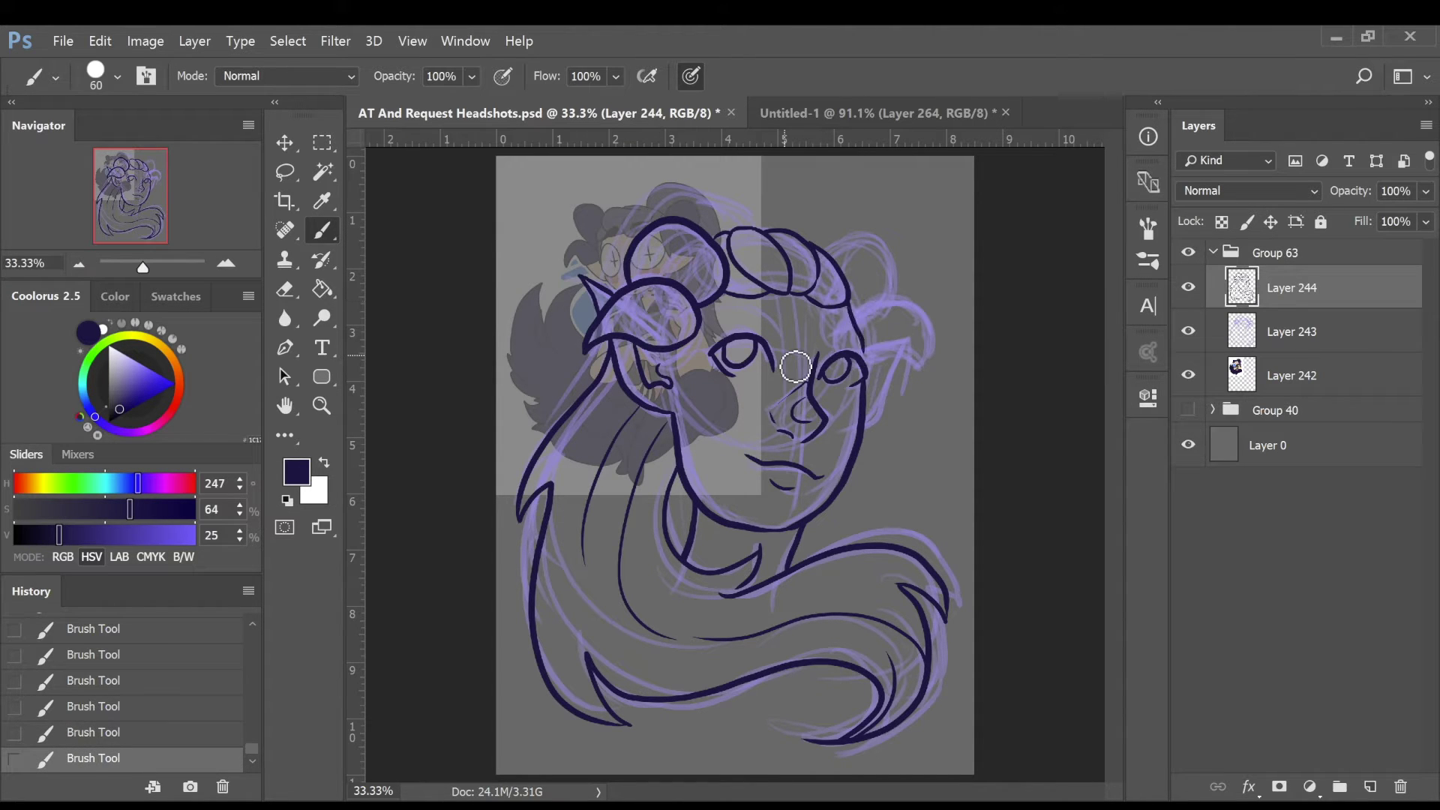
{"action": "key", "text": "ctrl+z"}
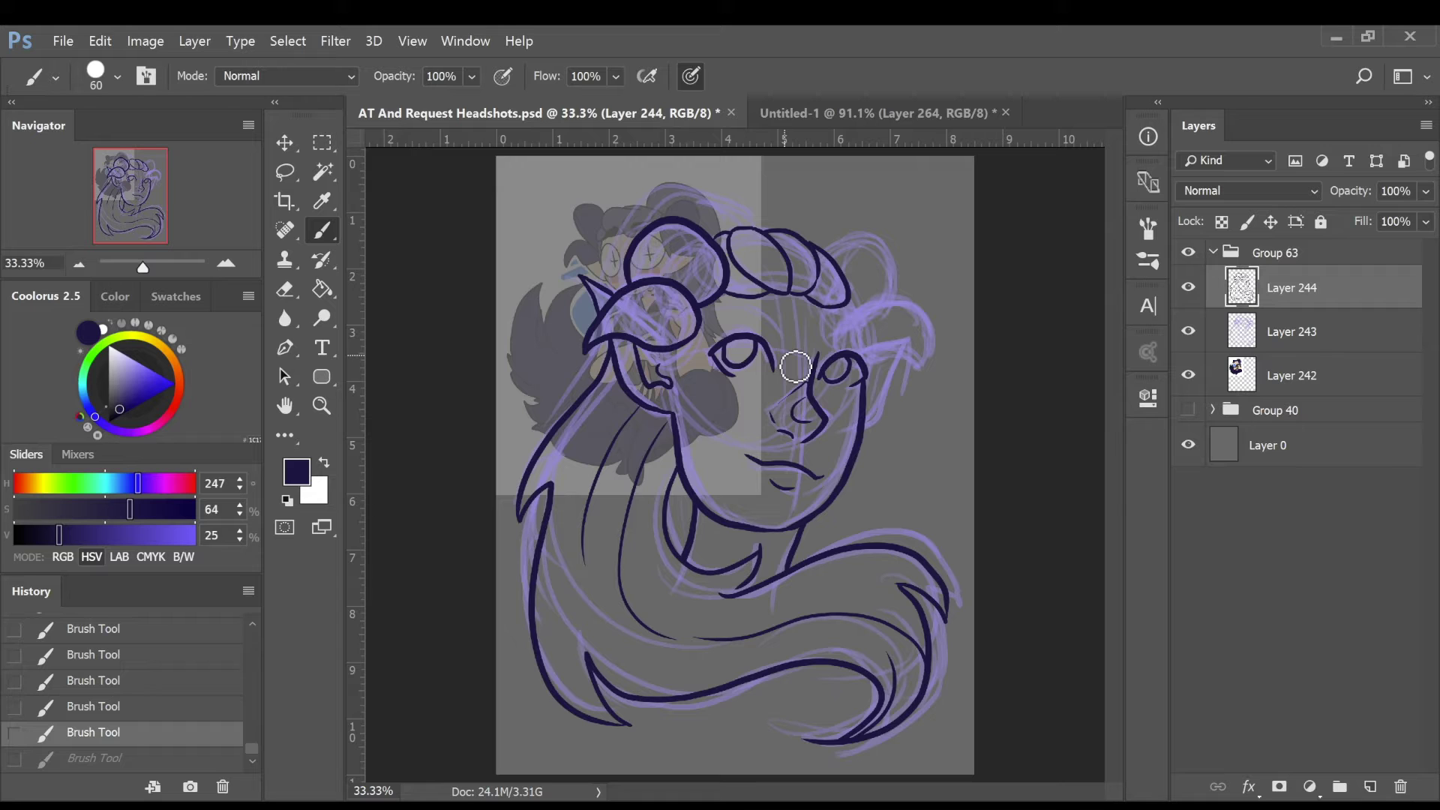
{"action": "left_click_drag", "start_coordinate": [772, 228], "coordinate": [535, 245]}
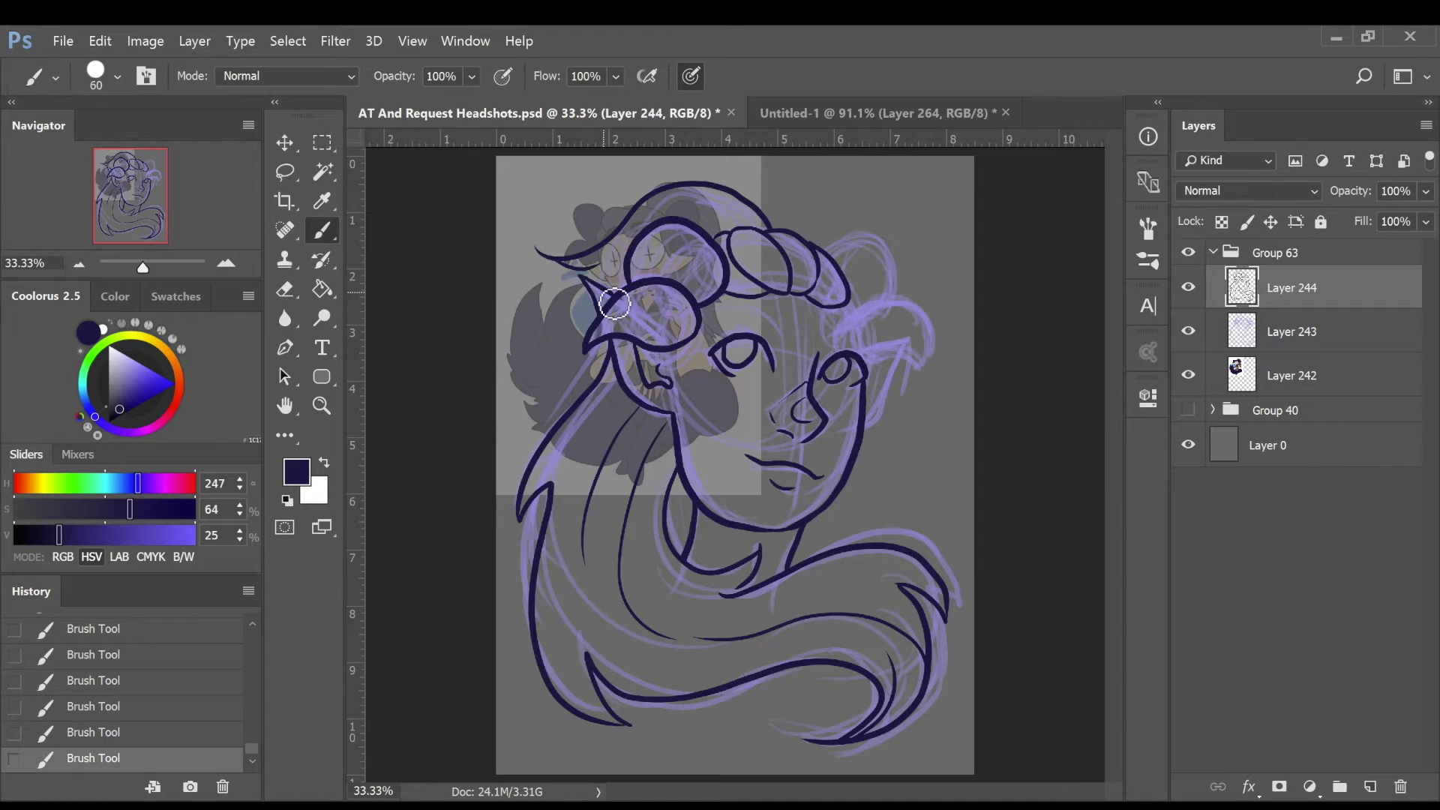
{"action": "key", "text": "ctrl+alt+z"}
{"action": "key", "text": "ctrl+alt+z"}
{"action": "key", "text": "ctrl+alt+z"}
{"action": "key", "text": "ctrl+alt+z"}
{"action": "key", "text": "ctrl+alt+z"}
{"action": "mouse_move", "coordinate": [798, 231]}
{"action": "left_mouse_down"}
{"action": "mouse_move", "coordinate": [543, 254]}
{"action": "mouse_move", "coordinate": [613, 262]}
{"action": "left_mouse_up"}
{"action": "left_click_drag", "start_coordinate": [612, 291], "coordinate": [627, 252]}
{"action": "key", "text": "ctrl+alt+z"}
{"action": "key", "text": "ctrl+alt+z"}
{"action": "key", "text": "ctrl+alt+z"}
{"action": "key", "text": "ctrl+alt+z"}
Ink the crown of the hair from the braid back to the flicked strand behind the near horn.
{"action": "mouse_move", "coordinate": [806, 238]}
{"action": "left_mouse_down"}
{"action": "mouse_move", "coordinate": [535, 247]}
{"action": "mouse_move", "coordinate": [613, 262]}
{"action": "left_mouse_up"}
{"action": "left_click_drag", "start_coordinate": [614, 261], "coordinate": [611, 291]}
{"action": "left_click_drag", "start_coordinate": [762, 228], "coordinate": [706, 206]}
{"action": "key", "text": "ctrl+z"}
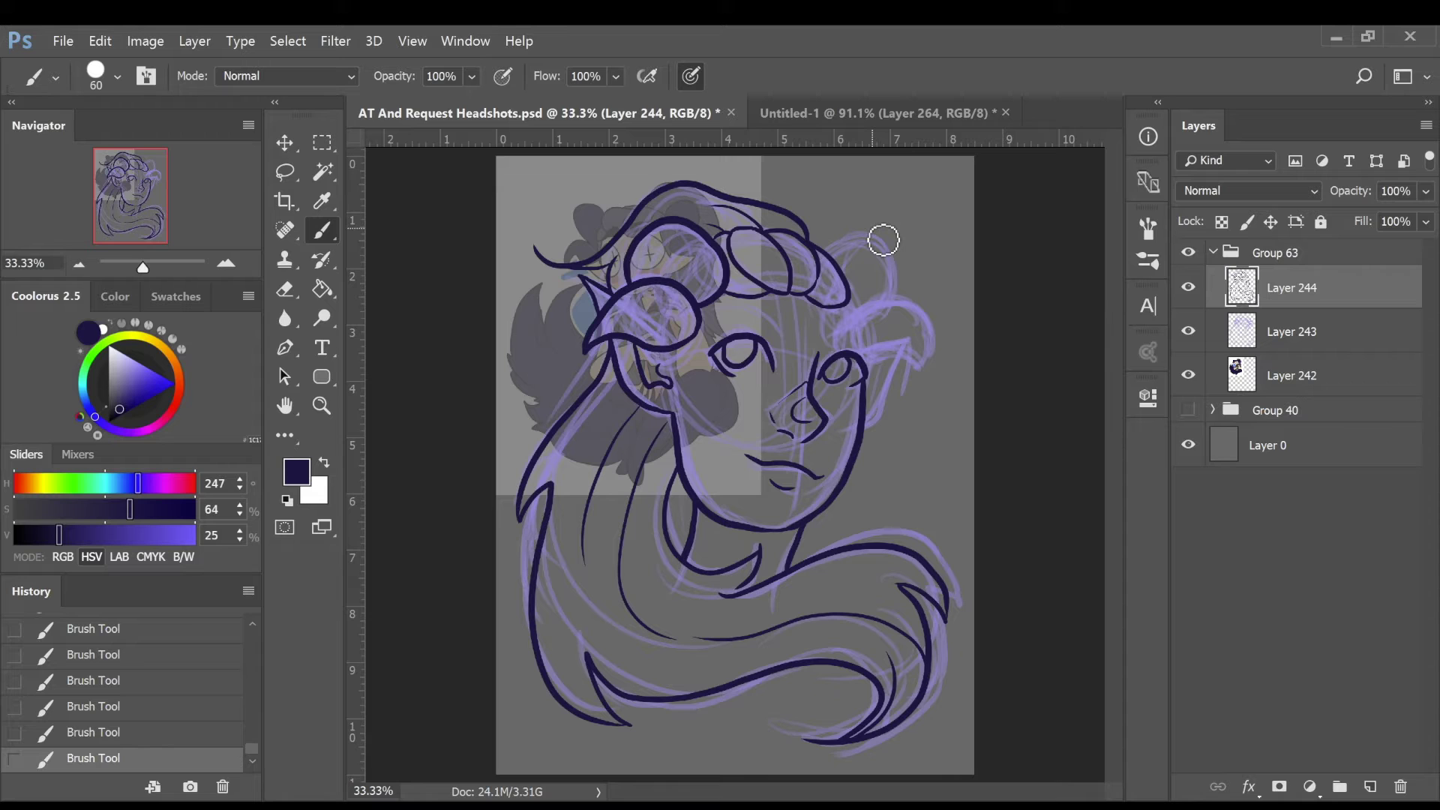
Ink a pointed strand of hair hanging in front of the near ear.
{"action": "left_click_drag", "start_coordinate": [690, 336], "coordinate": [680, 406]}
{"action": "left_click_drag", "start_coordinate": [666, 351], "coordinate": [681, 405]}
{"action": "key", "text": "ctrl+z"}
{"action": "left_click", "coordinate": [1216, 286], "text": "ctrl"}
{"action": "left_click", "coordinate": [1216, 285], "text": "ctrl"}
{"action": "key", "text": "ctrl+z"}
Ink the hairline down the far temple and outline both eyebrows.
{"action": "mouse_move", "coordinate": [850, 301]}
{"action": "left_mouse_down"}
{"action": "mouse_move", "coordinate": [870, 355]}
{"action": "mouse_move", "coordinate": [861, 334]}
{"action": "left_mouse_up"}
{"action": "mouse_move", "coordinate": [850, 286]}
{"action": "left_mouse_down"}
{"action": "mouse_move", "coordinate": [868, 369]}
{"action": "mouse_move", "coordinate": [859, 337]}
{"action": "left_mouse_up"}
{"action": "key", "text": "ctrl+z"}
{"action": "left_click_drag", "start_coordinate": [719, 323], "coordinate": [781, 329]}
Ink the two lobes of the far horn and the ear below it.
{"action": "left_click_drag", "start_coordinate": [868, 306], "coordinate": [933, 355]}
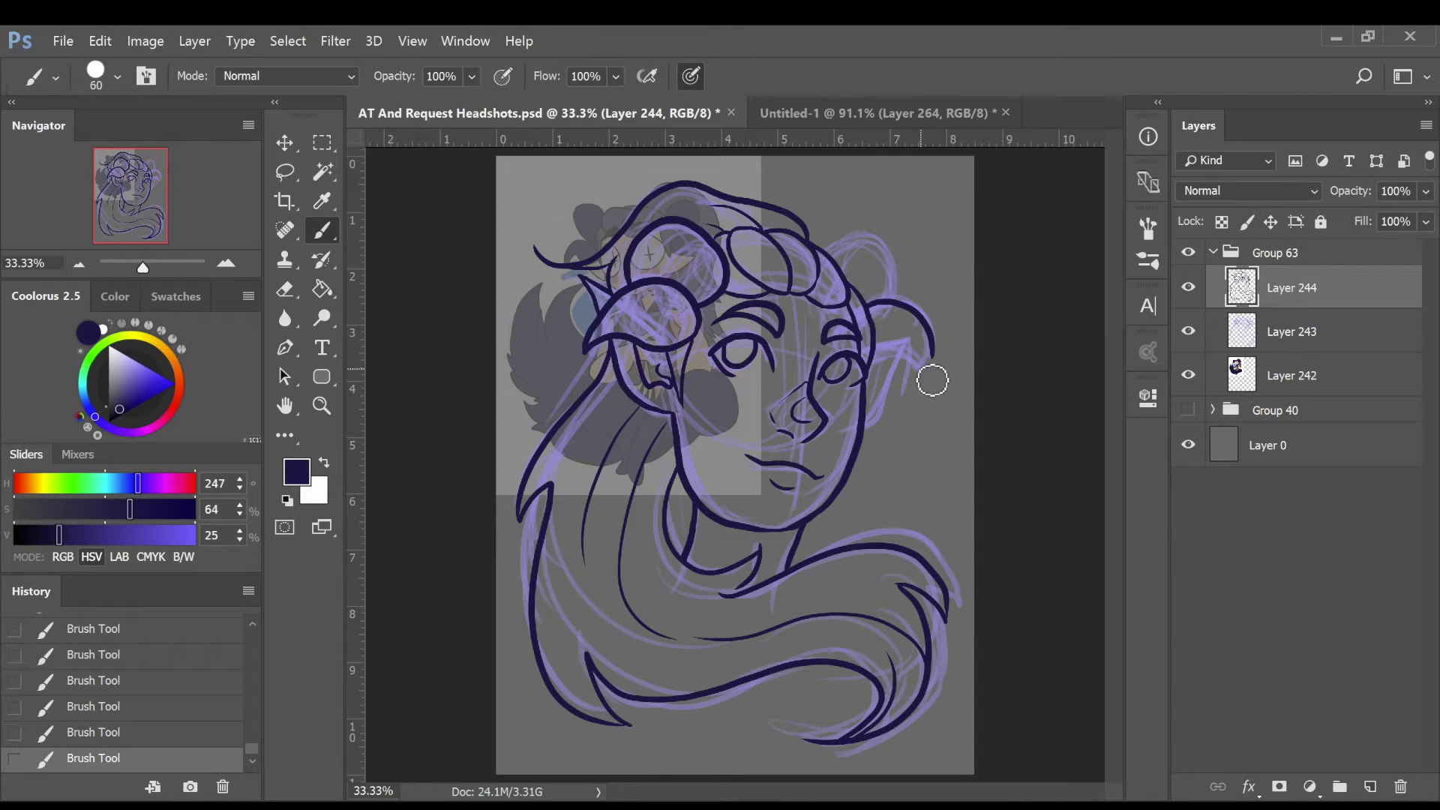
{"action": "left_click_drag", "start_coordinate": [829, 247], "coordinate": [898, 300]}
{"action": "left_click_drag", "start_coordinate": [878, 348], "coordinate": [874, 418]}
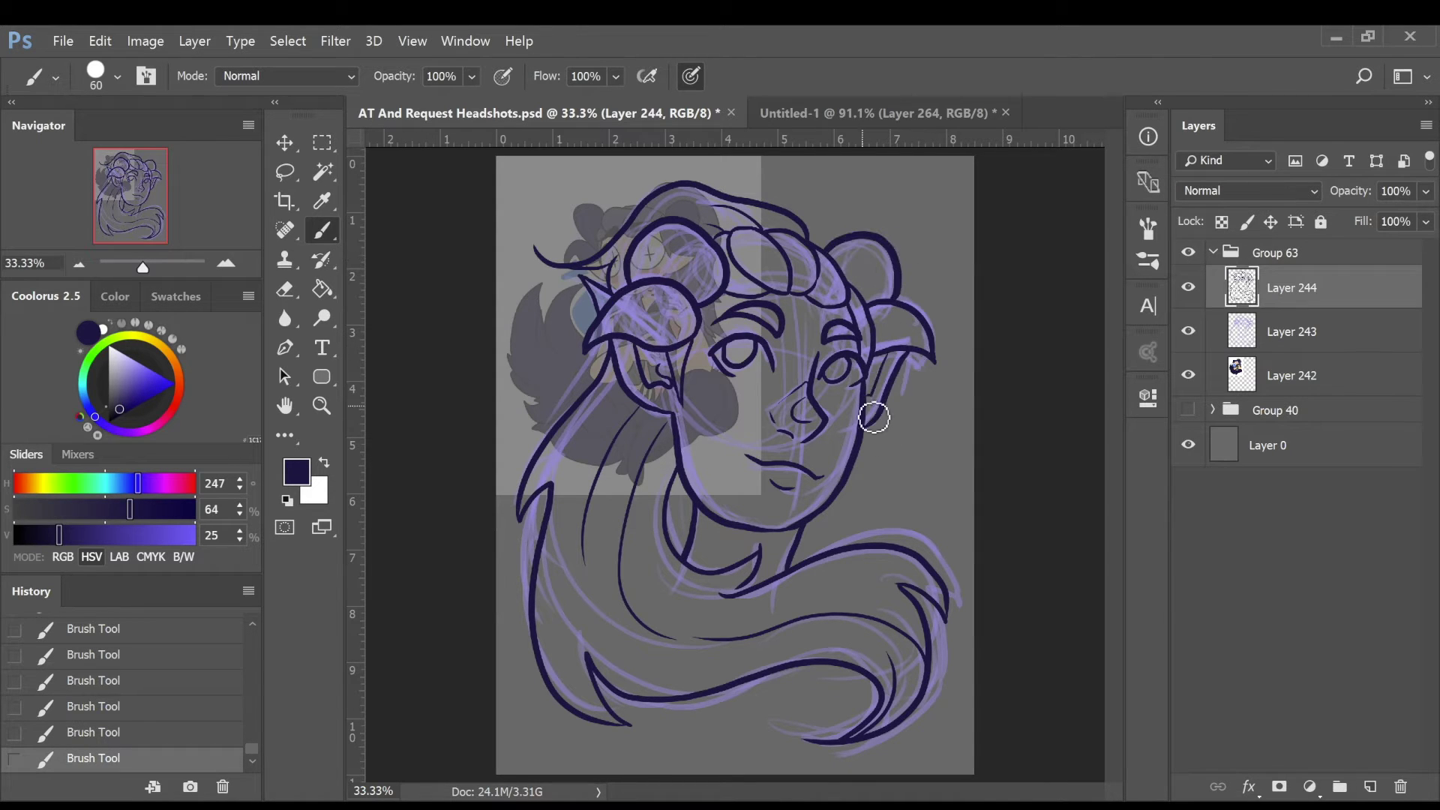
Rework the outer edge of the long hair by erasing and redrawing lines, and touch up the hair edge under the neck.
{"action": "left_click_drag", "start_coordinate": [598, 428], "coordinate": [553, 688]}
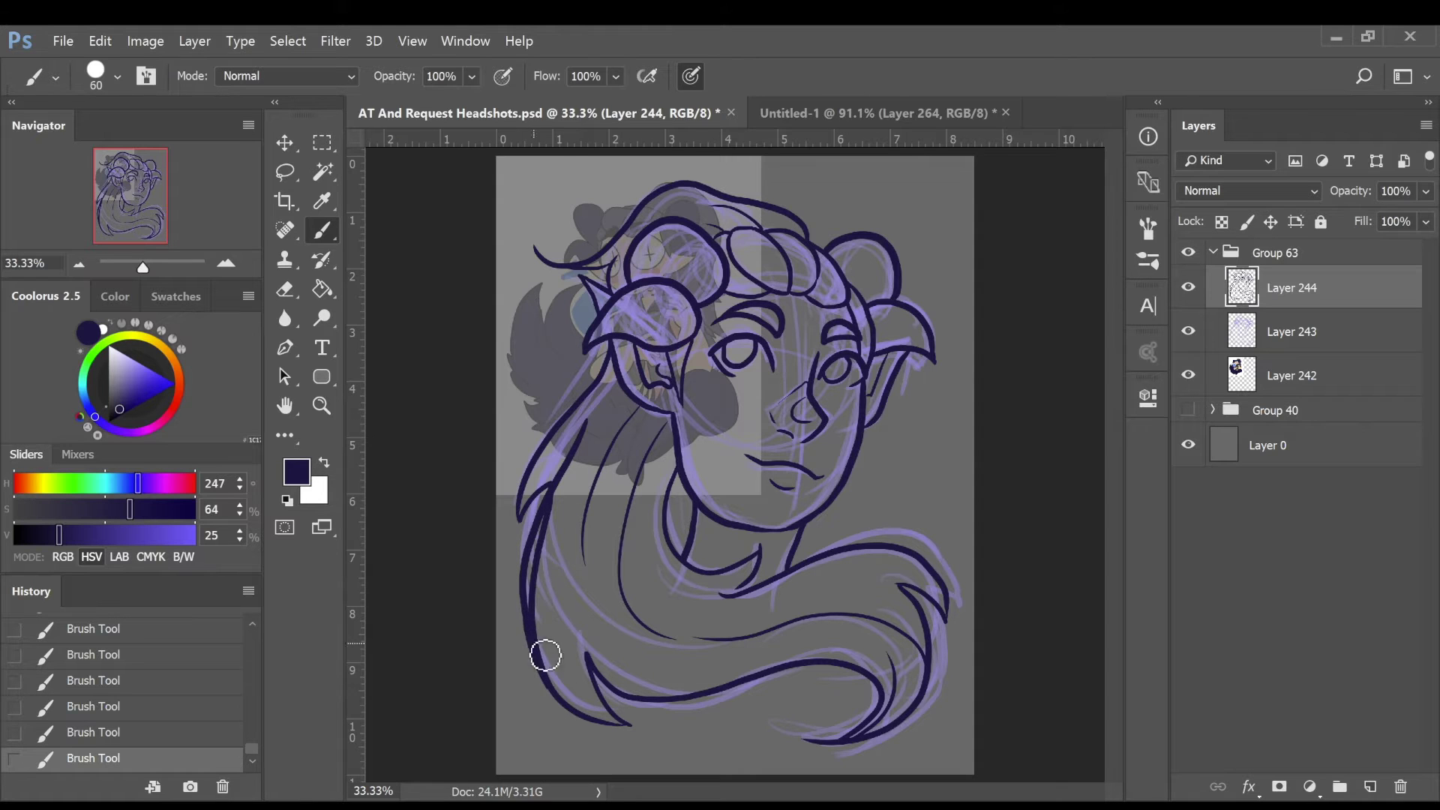
{"action": "key", "text": "e"}
{"action": "mouse_move", "coordinate": [601, 421]}
{"action": "left_mouse_down"}
{"action": "mouse_move", "coordinate": [566, 508]}
{"action": "mouse_move", "coordinate": [565, 656]}
{"action": "left_mouse_up"}
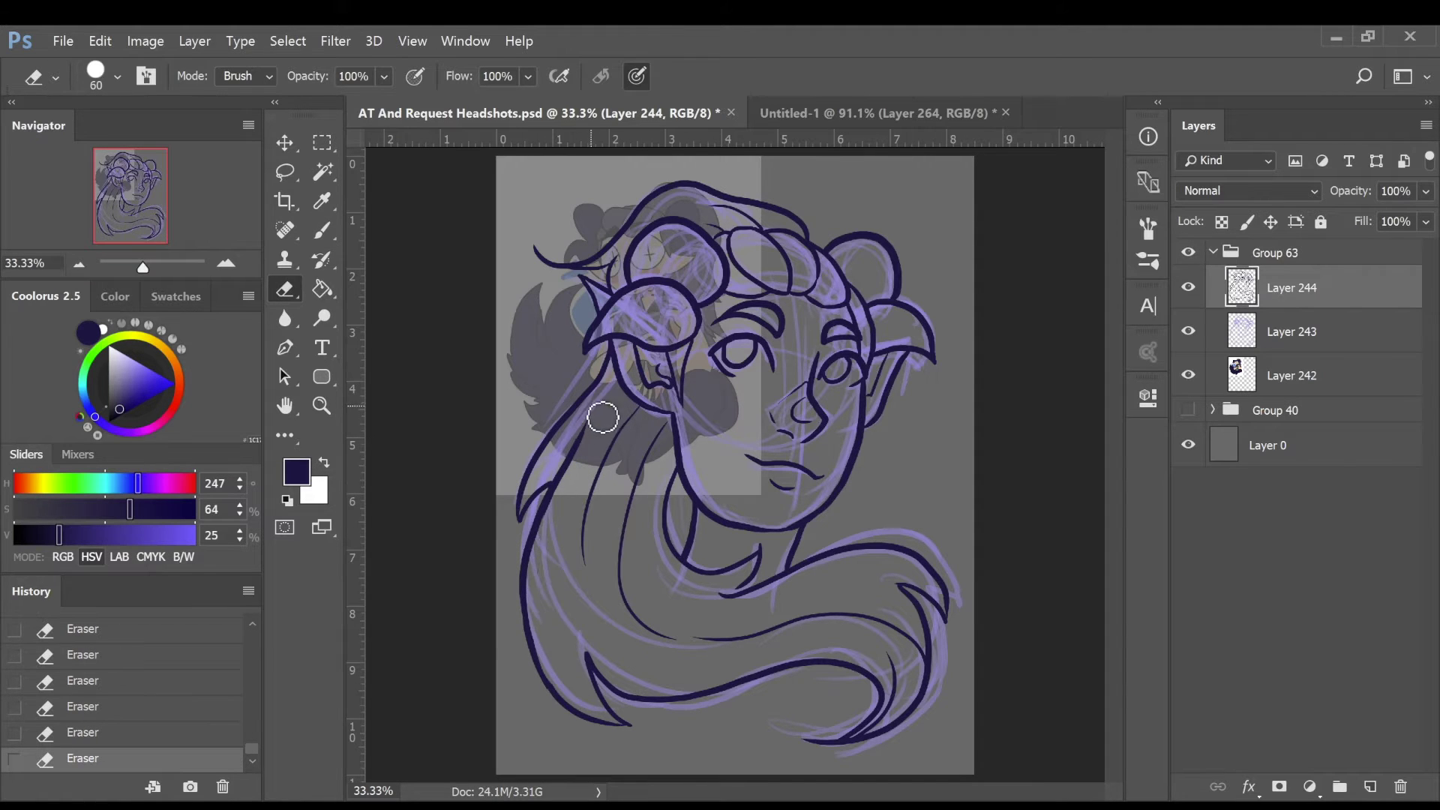
{"action": "key", "text": "b"}
{"action": "mouse_move", "coordinate": [568, 444]}
{"action": "left_mouse_down"}
{"action": "mouse_move", "coordinate": [530, 573]}
{"action": "mouse_move", "coordinate": [527, 514]}
{"action": "mouse_move", "coordinate": [533, 553]}
{"action": "left_mouse_up"}
{"action": "key", "text": "e"}
{"action": "key", "text": "b"}
{"action": "left_click_drag", "start_coordinate": [724, 596], "coordinate": [842, 552]}
Hide the purple sketch layer and set the reference picture layer's opacity to 100%.
{"action": "left_click", "coordinate": [1190, 332]}
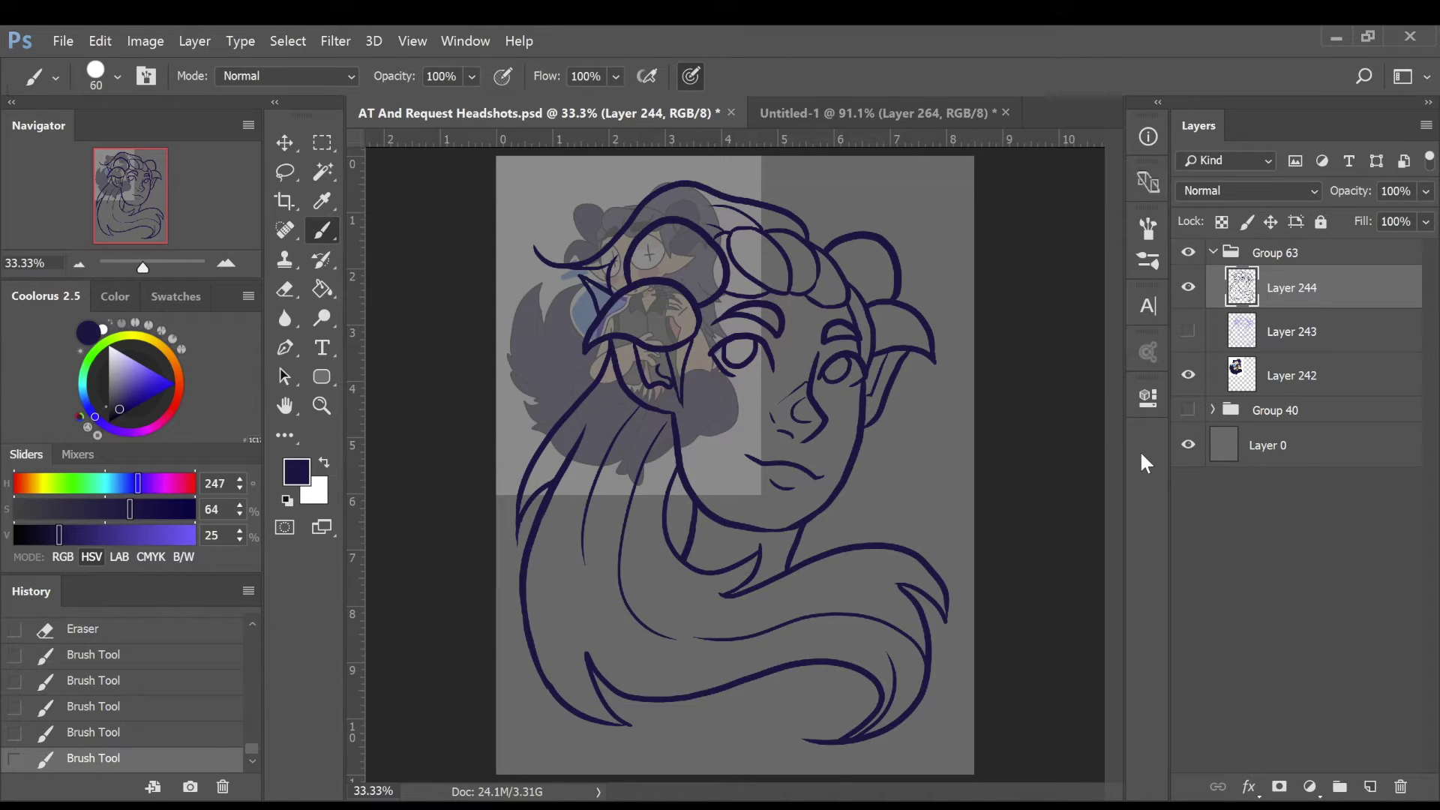
{"action": "key", "text": "w"}
{"action": "left_click", "coordinate": [1244, 376]}
{"action": "key", "text": "0"}
Select the area outside the line art with the Magic Wand, invert the selection and contract it.
{"action": "left_click", "coordinate": [1245, 292]}
{"action": "left_click", "coordinate": [946, 288]}
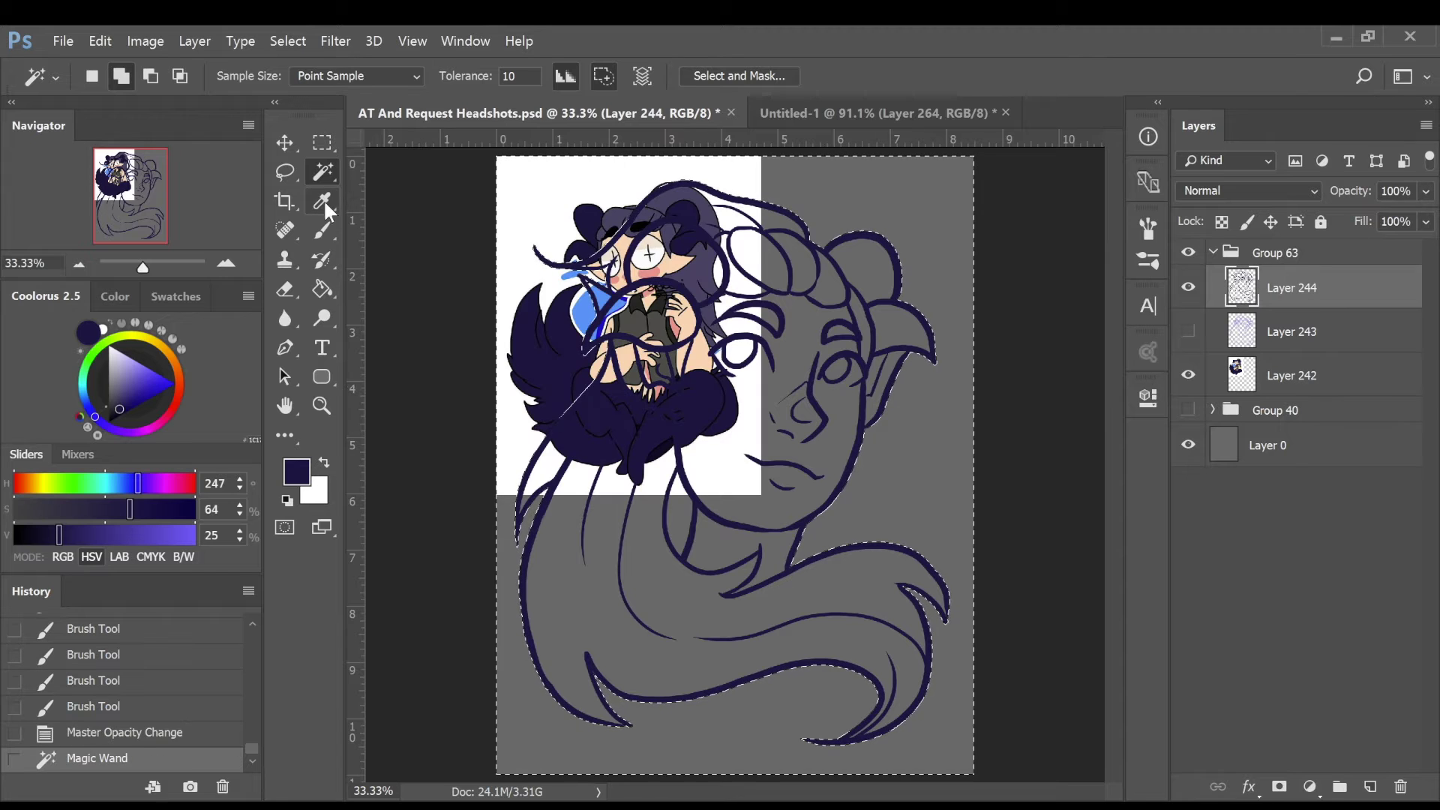
{"action": "key", "text": "ctrl+shift+i"}
{"action": "left_click", "coordinate": [290, 40]}
{"action": "key", "text": "Return"}
Sample the dark purple hair colour and the peach skin colour from the reference picture as background and foreground colours.
{"action": "key", "text": "i"}
{"action": "left_click", "coordinate": [703, 225]}
{"action": "key", "text": "x"}
{"action": "left_click", "coordinate": [696, 349]}
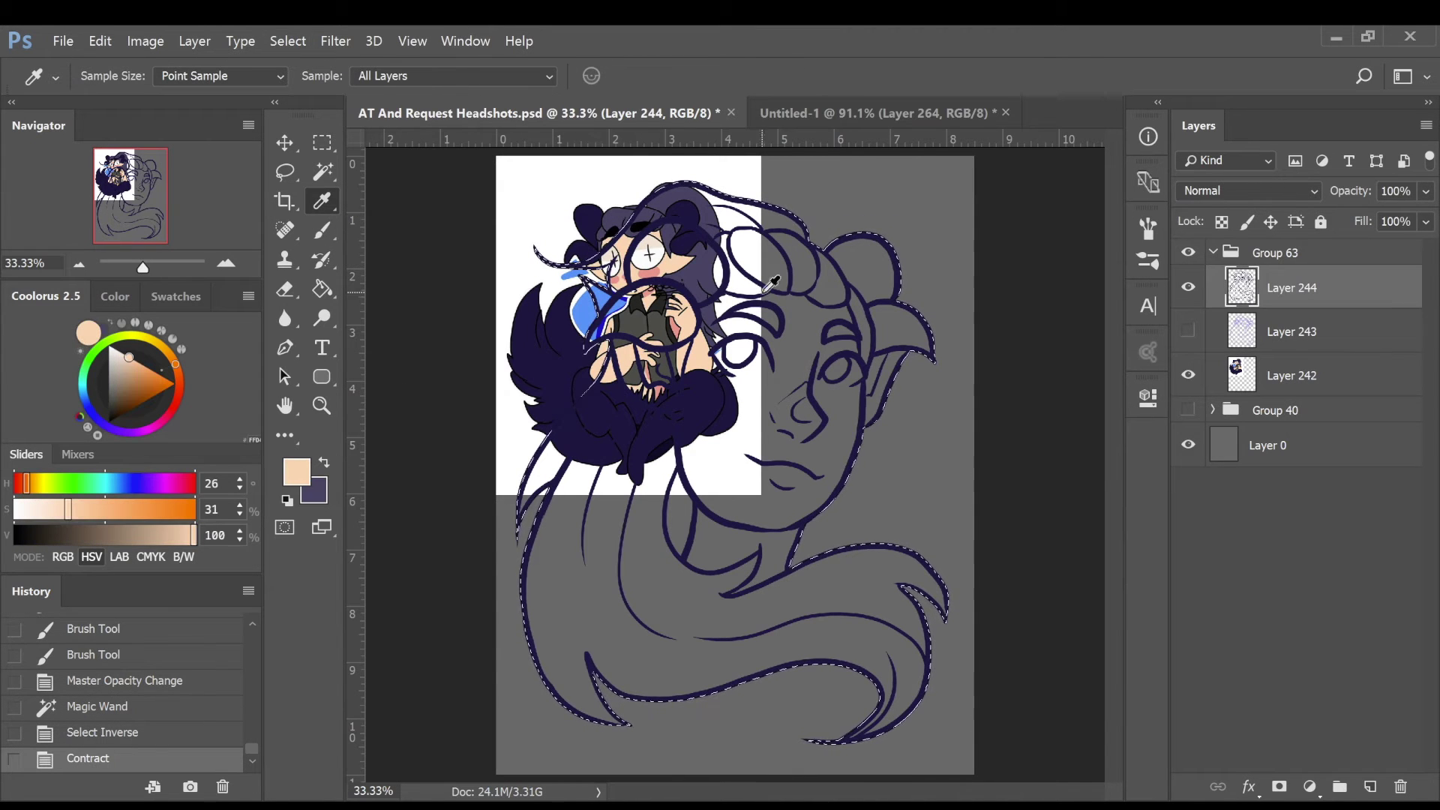
{"action": "left_click", "coordinate": [1339, 786]}
{"action": "left_click", "coordinate": [1370, 786]}
{"action": "key", "text": "g"}
{"action": "left_click", "coordinate": [562, 540]}
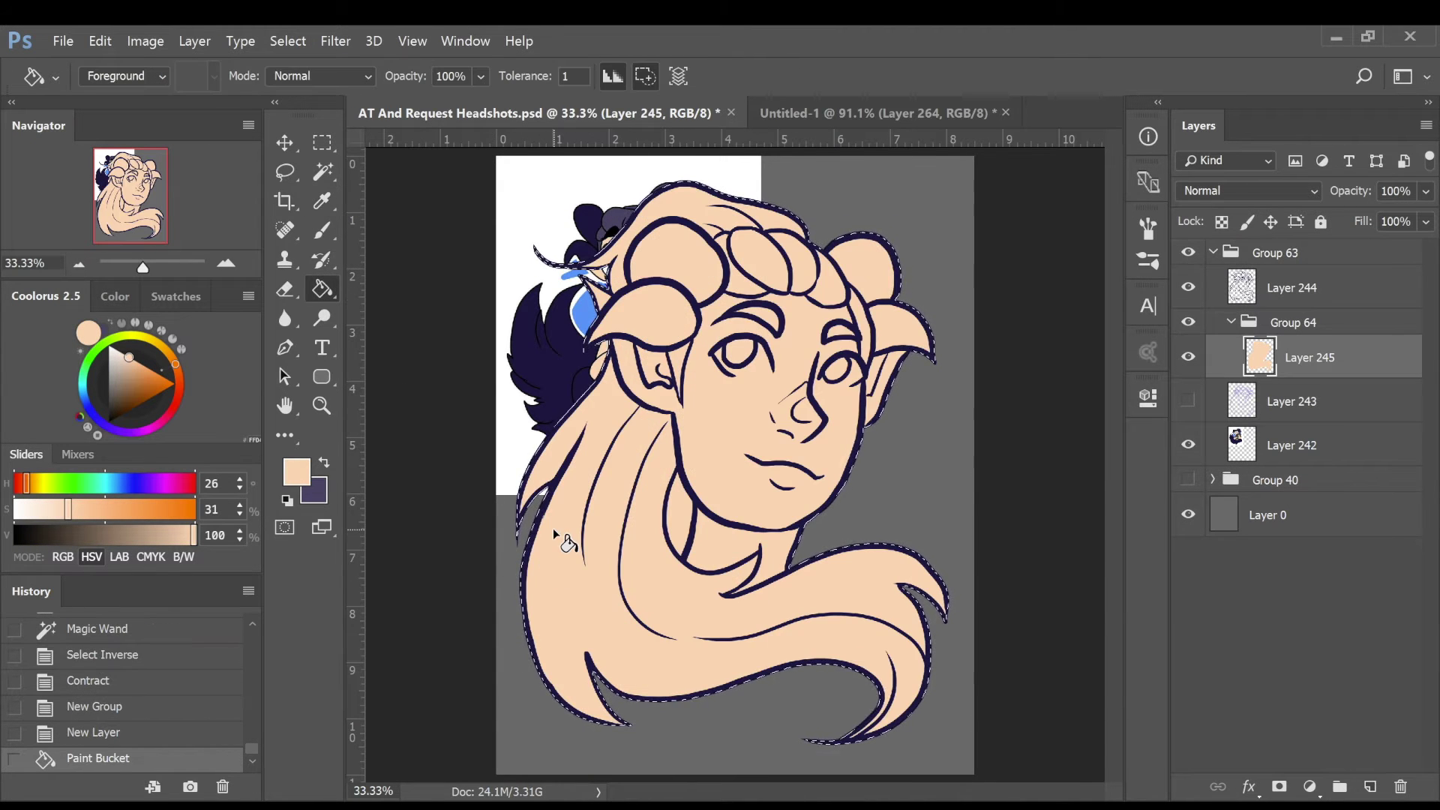
{"action": "left_click", "coordinate": [98, 629]}
Include the gap between neck and hair in the outside selection, invert the selection and contract it.
{"action": "key", "text": "w"}
{"action": "left_click", "coordinate": [680, 521]}
{"action": "key", "text": "ctrl+shift+i"}
{"action": "left_click", "coordinate": [288, 40]}
{"action": "left_click", "coordinate": [569, 398]}
{"action": "left_click", "coordinate": [840, 290]}
{"action": "left_click", "coordinate": [288, 41]}
{"action": "left_click", "coordinate": [330, 180]}
{"action": "left_click", "coordinate": [285, 39]}
{"action": "left_click", "coordinate": [323, 129]}
{"action": "left_click", "coordinate": [1246, 344]}
{"action": "left_click", "coordinate": [1339, 785]}
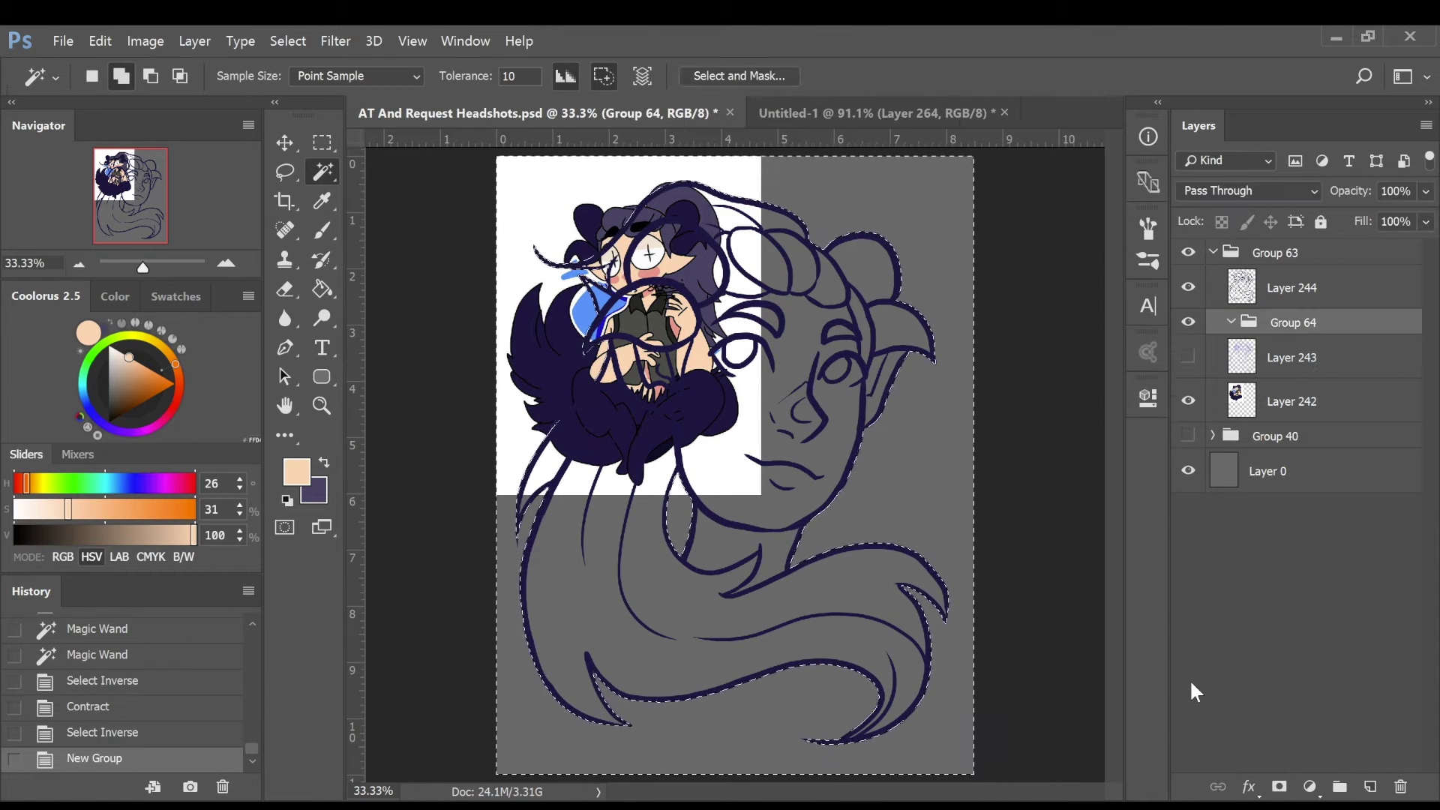
{"action": "left_click", "coordinate": [1370, 786]}
{"action": "left_click", "coordinate": [323, 289]}
{"action": "left_click", "coordinate": [528, 435]}
{"action": "key", "text": "ctrl+alt+z"}
{"action": "key", "text": "ctrl+alt+z"}
{"action": "key", "text": "ctrl+alt+z"}
{"action": "key", "text": "ctrl+alt+z"}
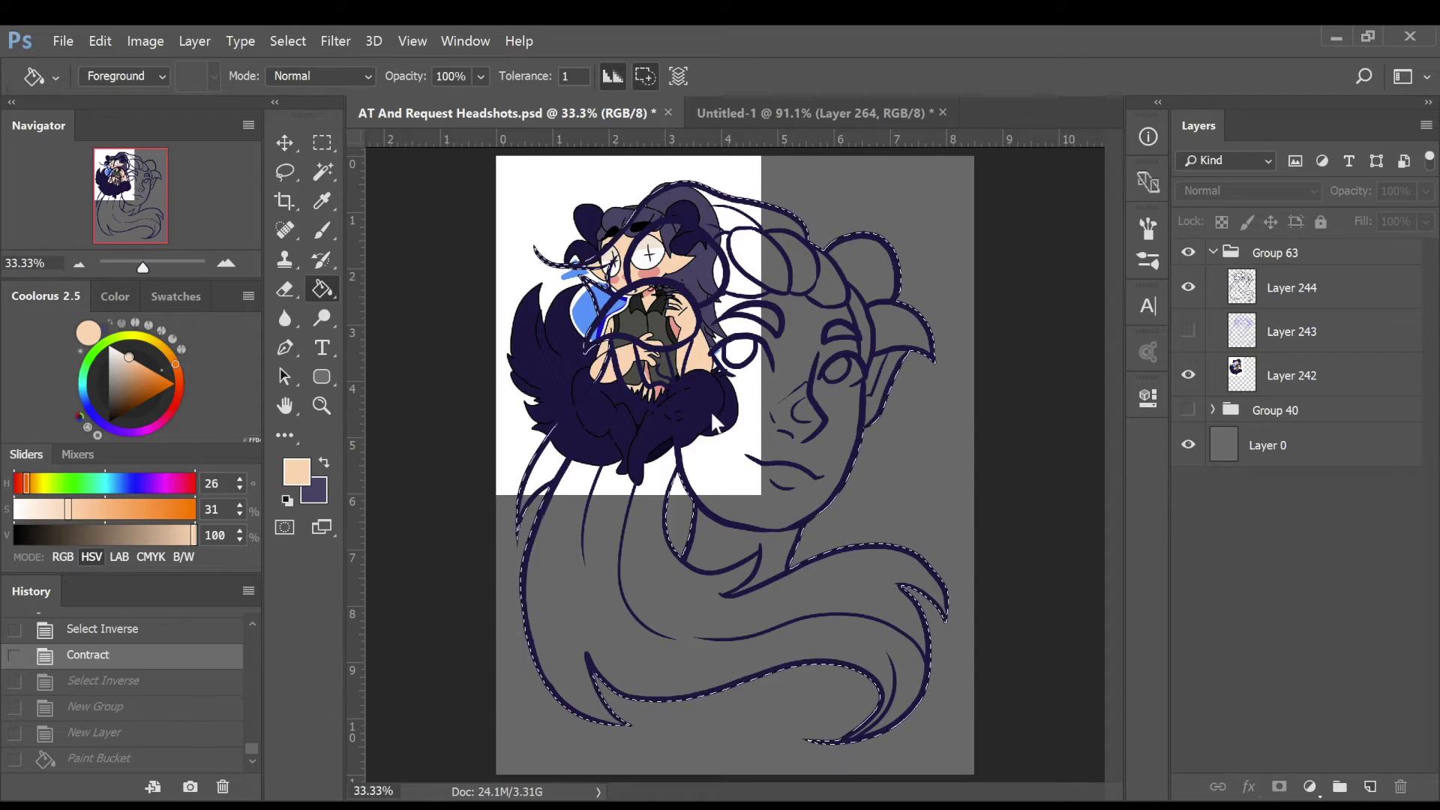
Fill the character's silhouette with the peach skin colour on a new layer inside a new group below the line art.
{"action": "key", "text": "ctrl+shift+z"}
{"action": "key", "text": "ctrl+shift+z"}
{"action": "key", "text": "ctrl+shift+z"}
{"action": "key", "text": "ctrl+shift+z"}
Add a layer above the skin fill and paint the crown of the hair in the sampled dark purple.
{"action": "key", "text": "x"}
{"action": "key", "text": "b"}
{"action": "key", "text": "ctrl+shift+alt+n"}
{"action": "mouse_move", "coordinate": [616, 291]}
{"action": "left_mouse_down"}
{"action": "mouse_move", "coordinate": [605, 263]}
{"action": "mouse_move", "coordinate": [624, 247]}
{"action": "left_mouse_up"}
{"action": "left_click_drag", "start_coordinate": [619, 271], "coordinate": [676, 197]}
Paint the forehead braid and temple hair dark purple, and fill the eyebrows with black sampled from the reference picture.
{"action": "mouse_move", "coordinate": [770, 247]}
{"action": "left_mouse_down"}
{"action": "mouse_move", "coordinate": [796, 241]}
{"action": "mouse_move", "coordinate": [773, 219]}
{"action": "left_mouse_up"}
{"action": "mouse_move", "coordinate": [739, 242]}
{"action": "left_mouse_down"}
{"action": "mouse_move", "coordinate": [737, 272]}
{"action": "mouse_move", "coordinate": [777, 297]}
{"action": "mouse_move", "coordinate": [850, 296]}
{"action": "left_mouse_up"}
{"action": "left_click_drag", "start_coordinate": [809, 238], "coordinate": [874, 325]}
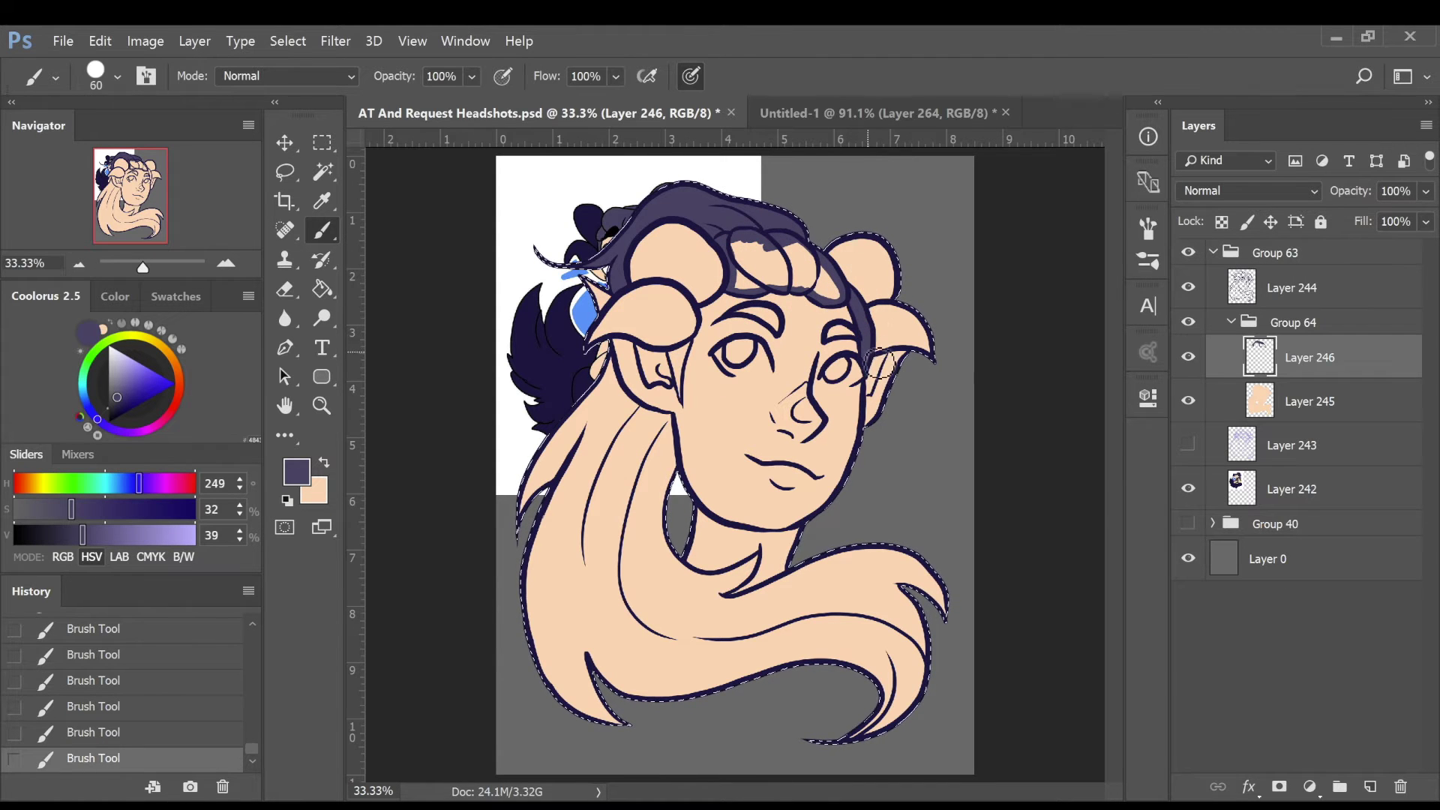
{"action": "left_click_drag", "start_coordinate": [735, 255], "coordinate": [840, 306]}
{"action": "mouse_move", "coordinate": [772, 276]}
{"action": "left_mouse_down"}
{"action": "mouse_move", "coordinate": [778, 294]}
{"action": "mouse_move", "coordinate": [751, 288]}
{"action": "mouse_move", "coordinate": [772, 329]}
{"action": "left_mouse_up"}
{"action": "left_click", "coordinate": [611, 234], "text": "alt"}
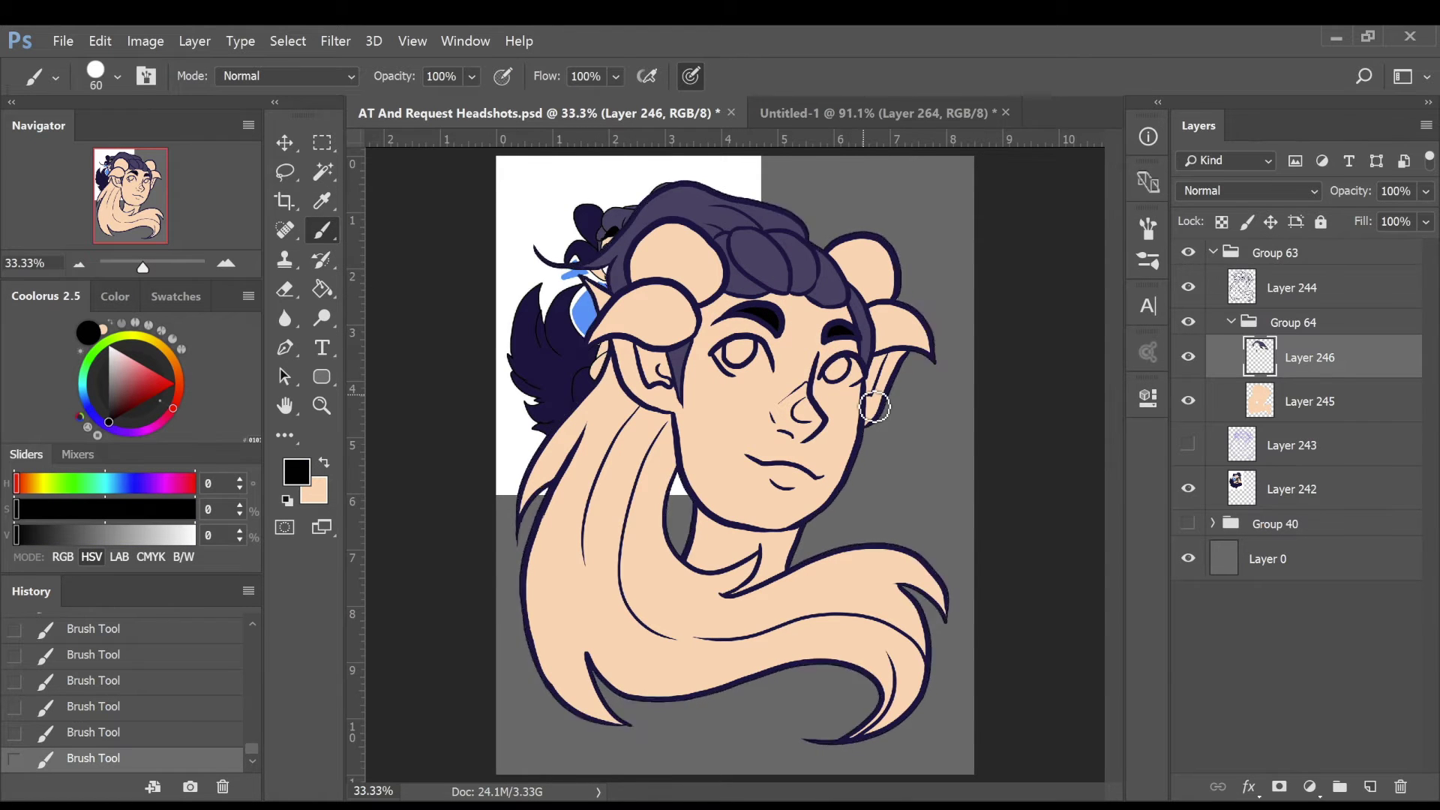
Outline the long flowing hair in the sampled dark purple and fill its interior with the same colour.
{"action": "left_click", "coordinate": [700, 199], "text": "alt"}
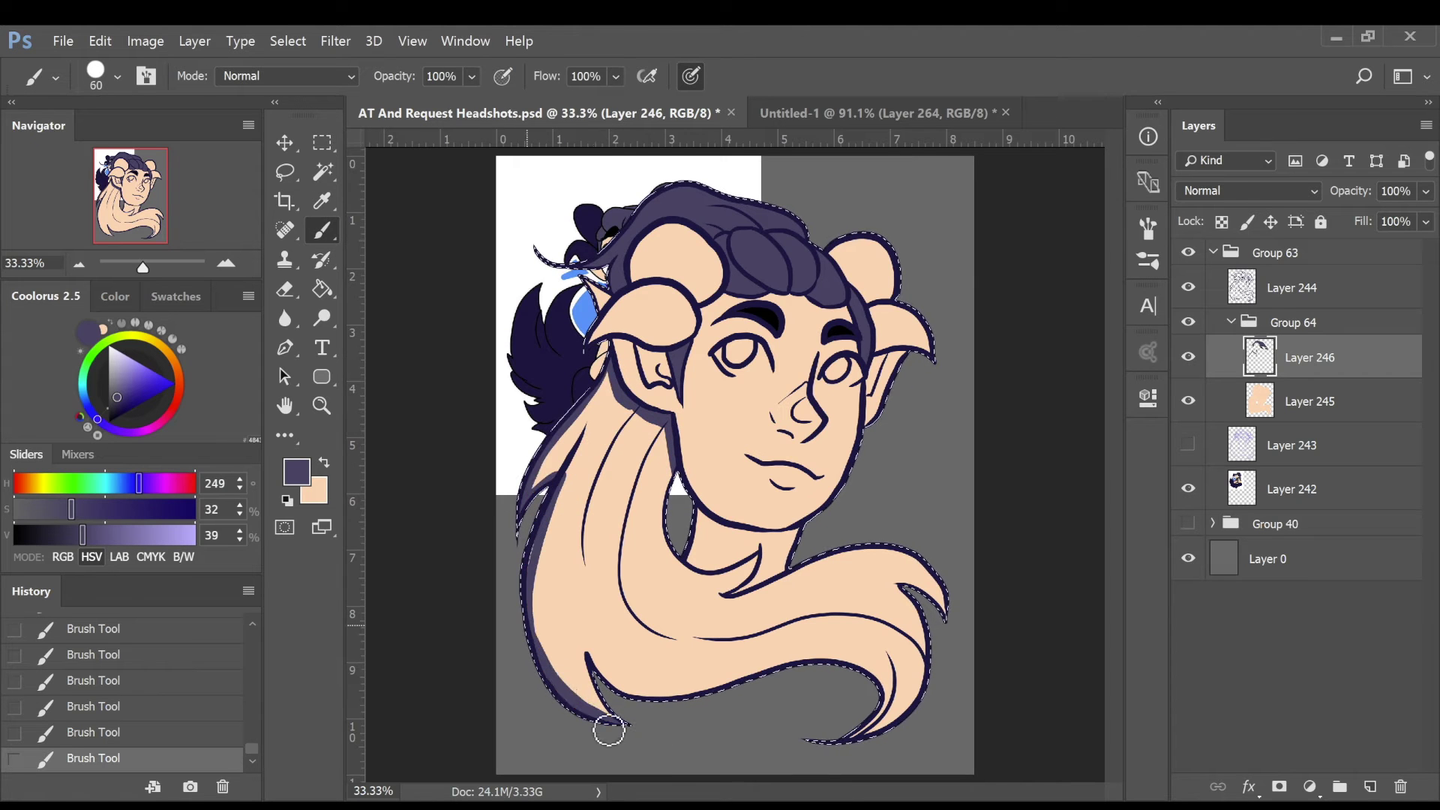
{"action": "left_click_drag", "start_coordinate": [725, 701], "coordinate": [874, 676]}
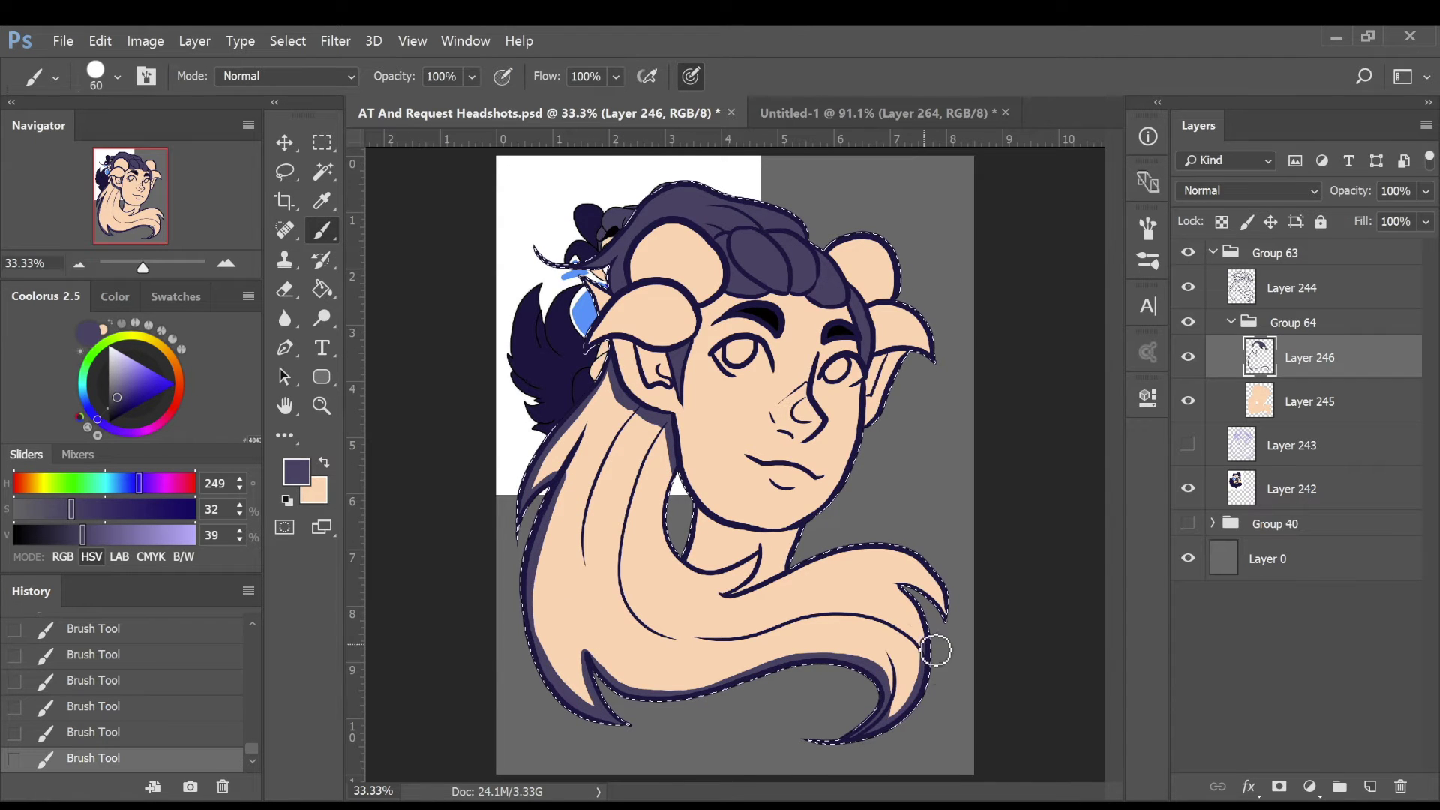
{"action": "left_click_drag", "start_coordinate": [908, 562], "coordinate": [729, 598]}
{"action": "mouse_move", "coordinate": [669, 491]}
{"action": "left_mouse_down"}
{"action": "mouse_move", "coordinate": [753, 564]}
{"action": "mouse_move", "coordinate": [726, 597]}
{"action": "left_mouse_up"}
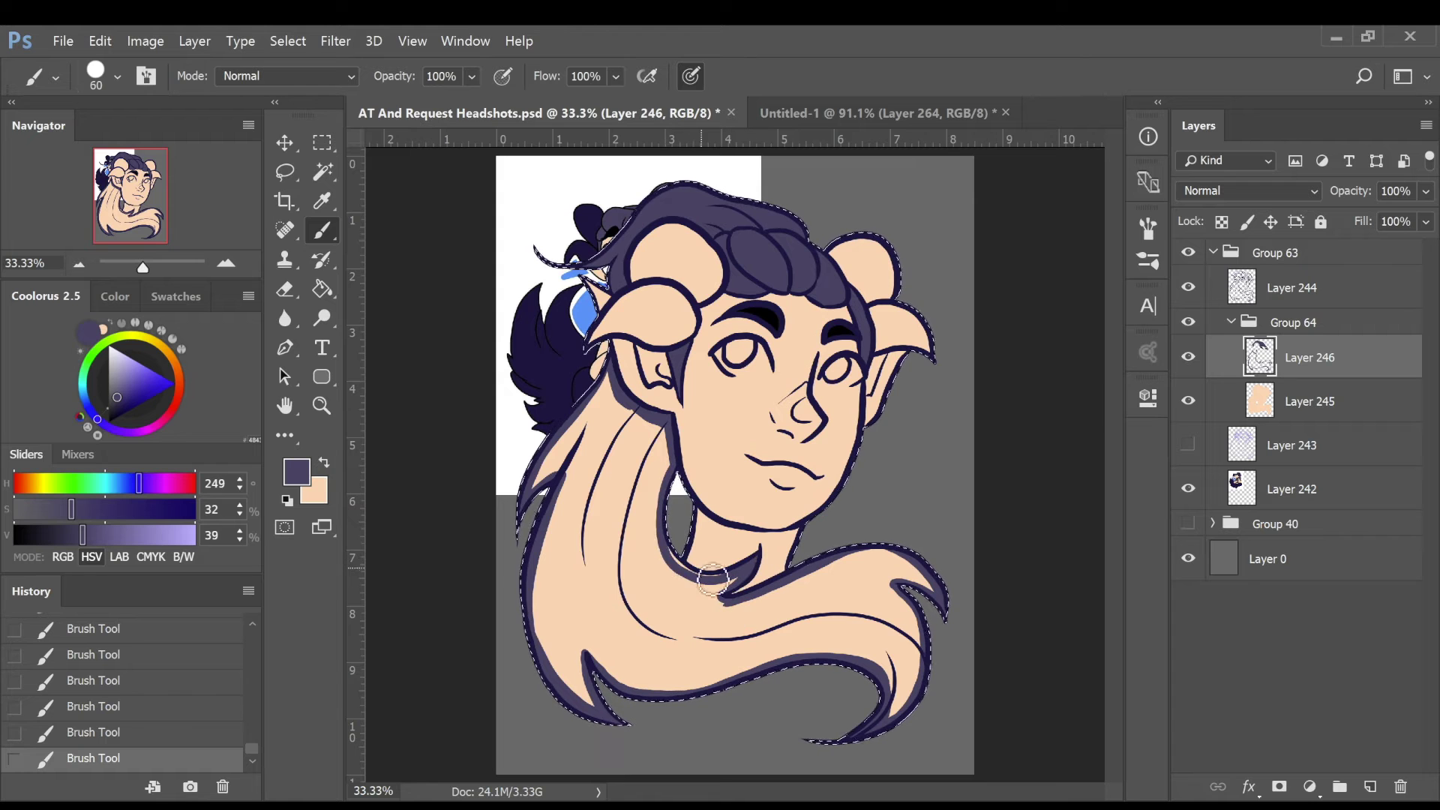
{"action": "left_click", "coordinate": [323, 289]}
{"action": "left_click", "coordinate": [750, 600]}
{"action": "left_click", "coordinate": [781, 611]}
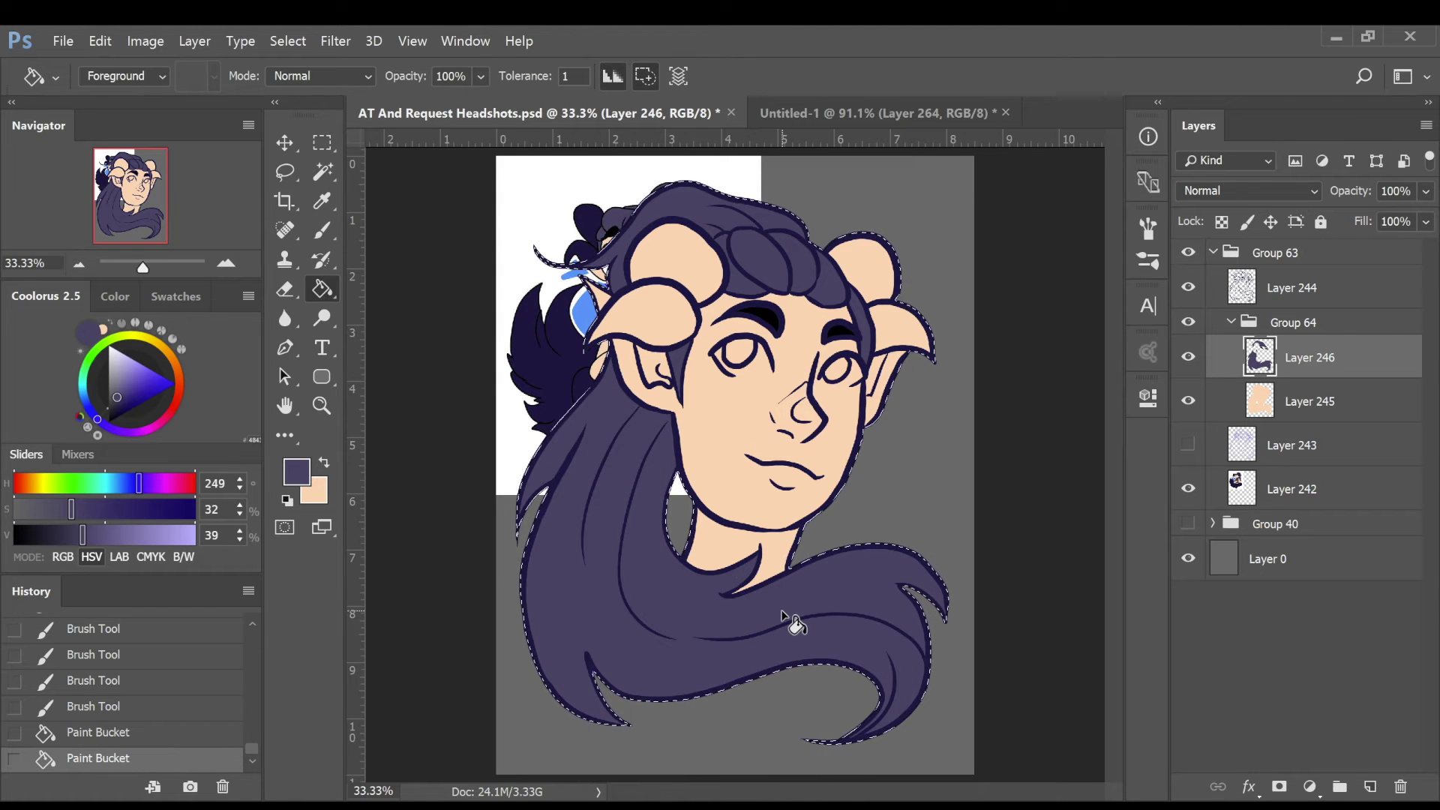
Sample a dark navy and draw the inner detail lines of both horns on the line-art layer.
{"action": "left_click", "coordinate": [323, 201]}
{"action": "left_click", "coordinate": [628, 279]}
{"action": "left_click", "coordinate": [323, 230]}
{"action": "left_click", "coordinate": [1291, 288]}
{"action": "left_click", "coordinate": [1267, 558]}
{"action": "left_click", "coordinate": [1267, 291]}
{"action": "left_click_drag", "start_coordinate": [681, 283], "coordinate": [646, 270]}
{"action": "left_click_drag", "start_coordinate": [872, 283], "coordinate": [914, 357]}
Sample the dark navy and paint both horns solid on a new layer above the hair colour.
{"action": "left_click", "coordinate": [323, 201]}
{"action": "left_click", "coordinate": [615, 369]}
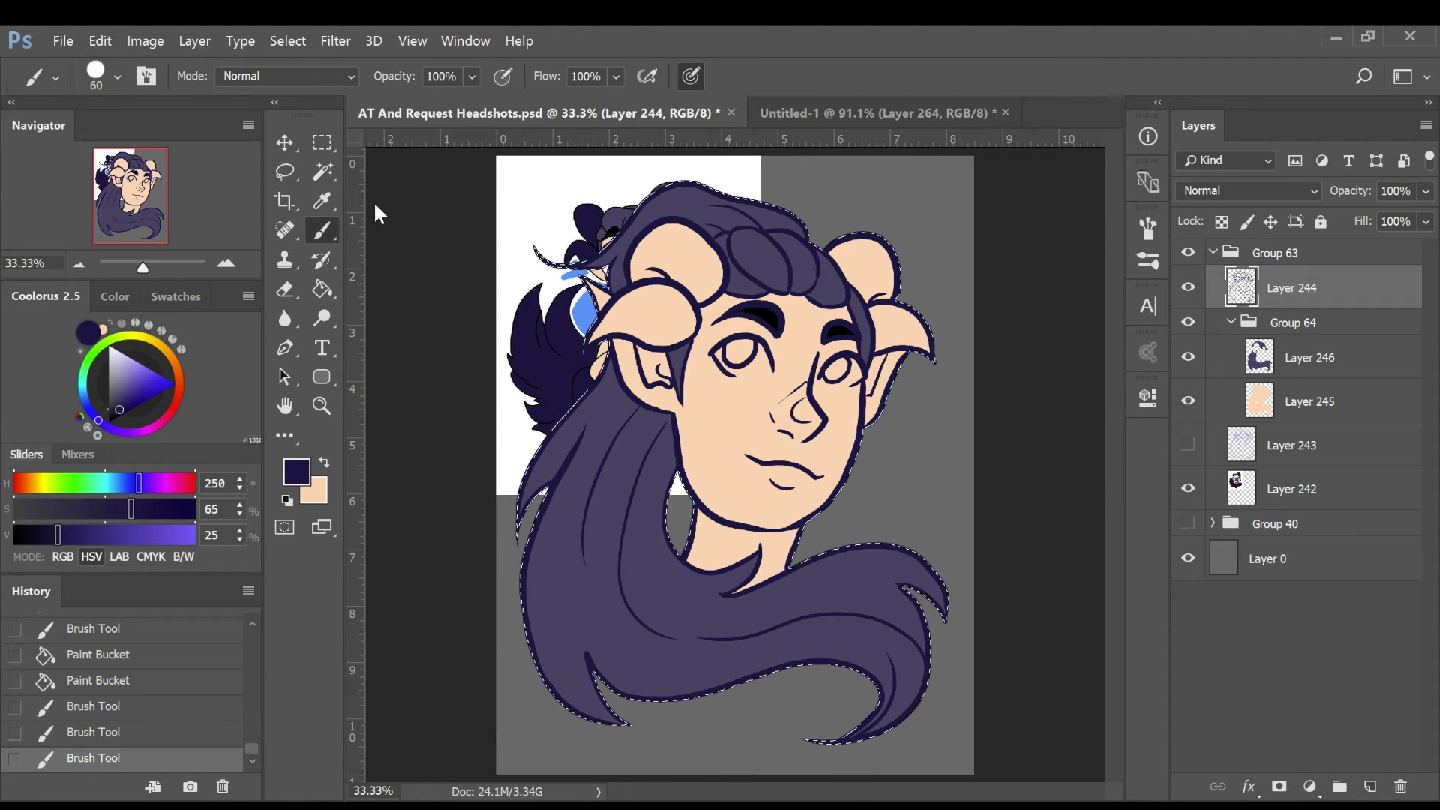
{"action": "left_click", "coordinate": [322, 230]}
{"action": "left_click", "coordinate": [1309, 358]}
{"action": "left_click", "coordinate": [1370, 786]}
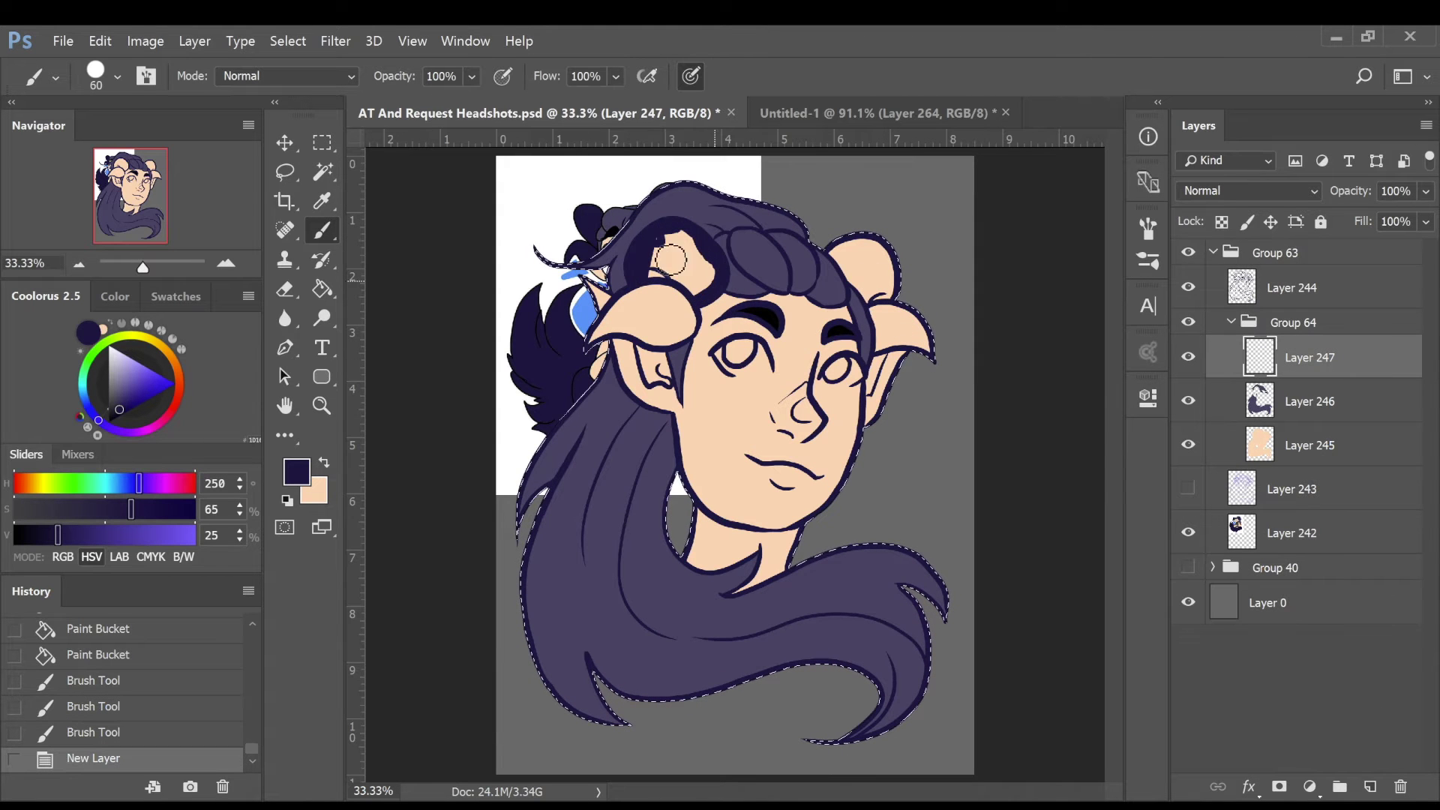
{"action": "left_click_drag", "start_coordinate": [697, 304], "coordinate": [696, 258]}
{"action": "mouse_move", "coordinate": [705, 262]}
{"action": "left_mouse_down"}
{"action": "mouse_move", "coordinate": [703, 283]}
{"action": "mouse_move", "coordinate": [600, 341]}
{"action": "left_mouse_up"}
{"action": "mouse_move", "coordinate": [701, 321]}
{"action": "left_mouse_down"}
{"action": "mouse_move", "coordinate": [644, 330]}
{"action": "mouse_move", "coordinate": [680, 335]}
{"action": "left_mouse_up"}
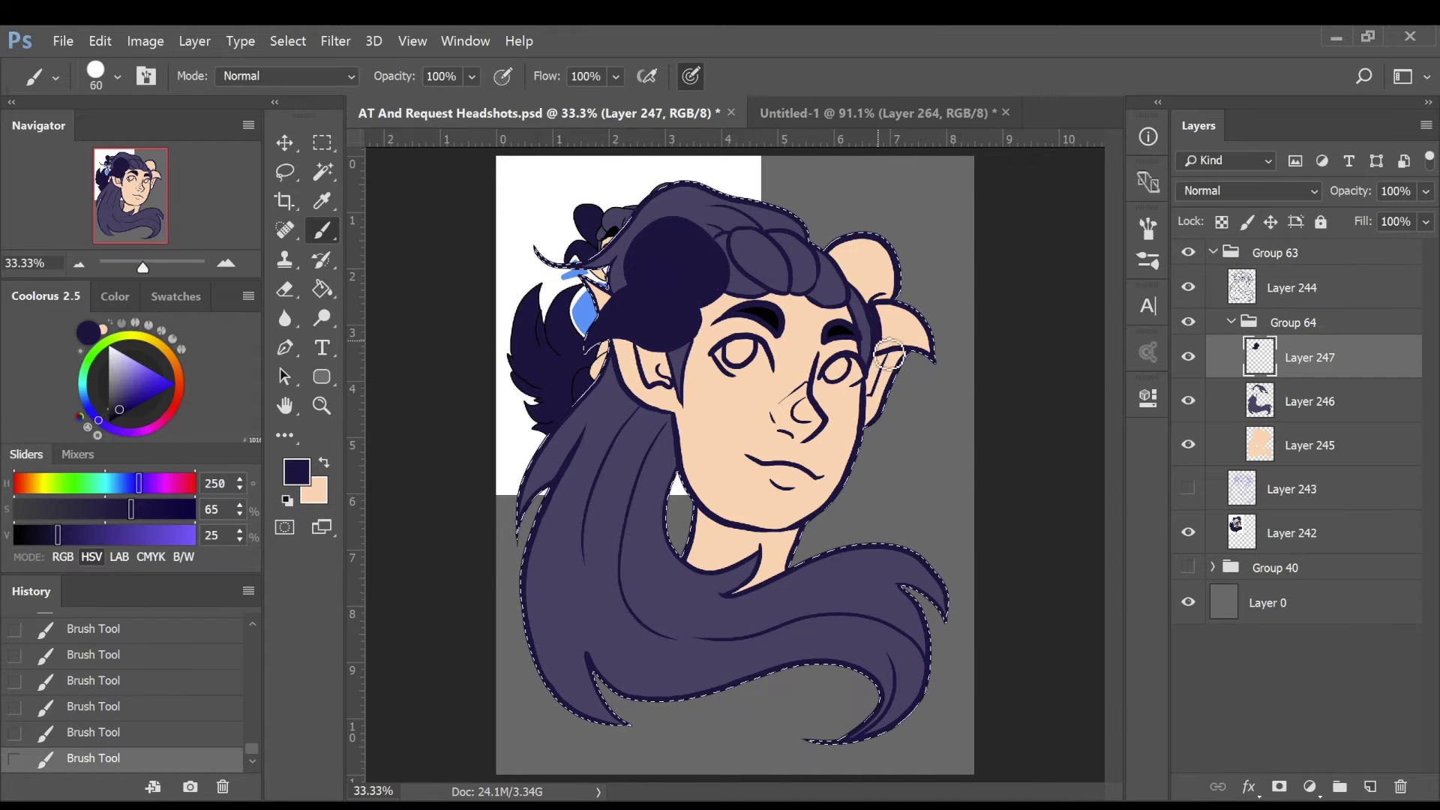
{"action": "mouse_move", "coordinate": [895, 325]}
{"action": "left_mouse_down"}
{"action": "mouse_move", "coordinate": [916, 347]}
{"action": "mouse_move", "coordinate": [897, 317]}
{"action": "left_mouse_up"}
Paint the irises in light blue sampled from the reference and the eye whites on a new layer above the skin, and deselect.
{"action": "left_click", "coordinate": [322, 198]}
{"action": "left_click", "coordinate": [576, 306]}
{"action": "key", "text": "b"}
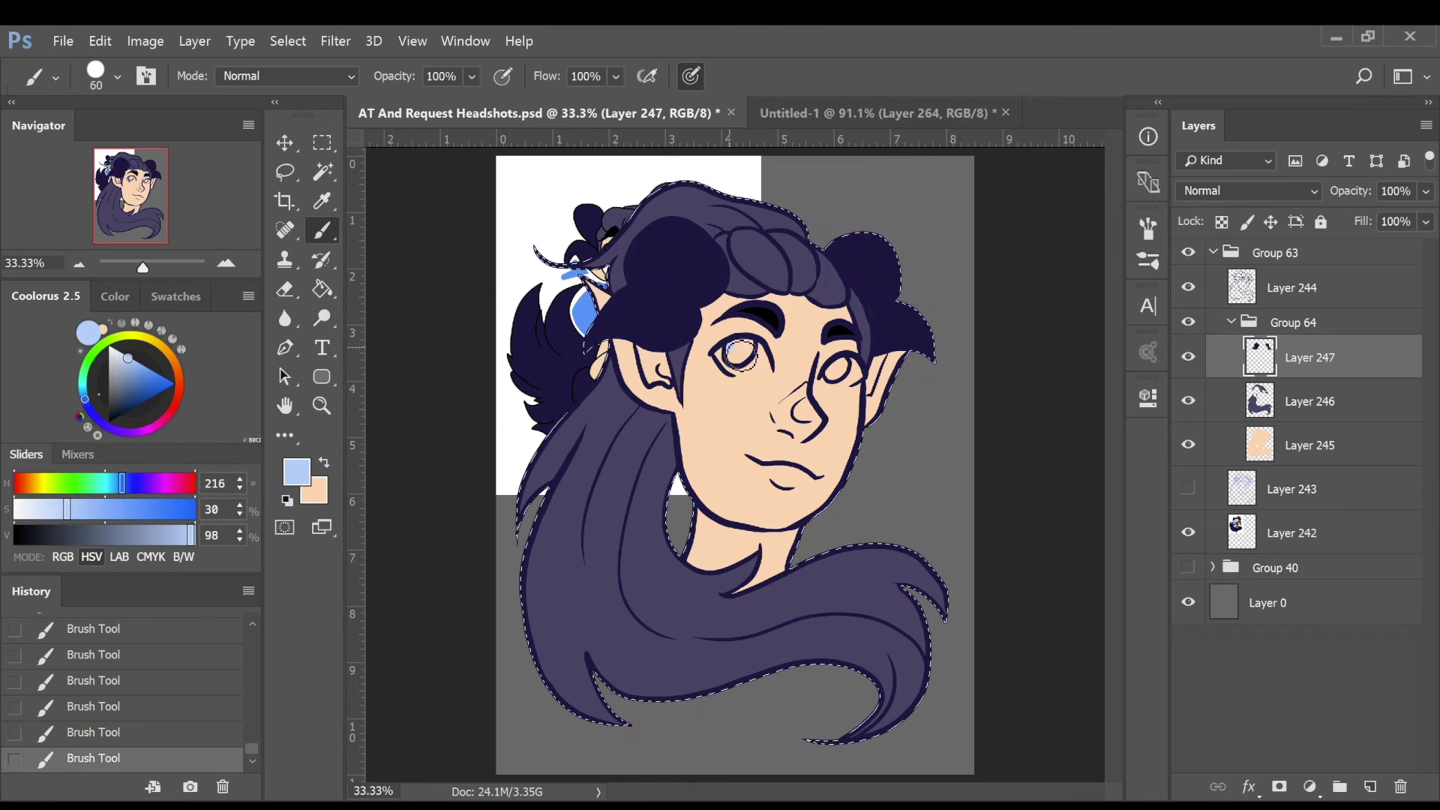
{"action": "mouse_move", "coordinate": [838, 361]}
{"action": "left_mouse_down"}
{"action": "mouse_move", "coordinate": [833, 373]}
{"action": "mouse_move", "coordinate": [765, 367]}
{"action": "left_mouse_up"}
{"action": "left_click", "coordinate": [1287, 447]}
{"action": "left_click", "coordinate": [1370, 786]}
{"action": "left_click", "coordinate": [108, 346]}
{"action": "left_click_drag", "start_coordinate": [854, 390], "coordinate": [842, 381]}
{"action": "key", "text": "ctrl+d"}
Lock the line-art layer's transparent pixels and recolour the lines in a darker navy with a 322 px brush.
{"action": "left_click", "coordinate": [1327, 288]}
{"action": "key", "text": "i"}
{"action": "left_click", "coordinate": [619, 351]}
{"action": "left_click", "coordinate": [44, 535]}
{"action": "key", "text": "b"}
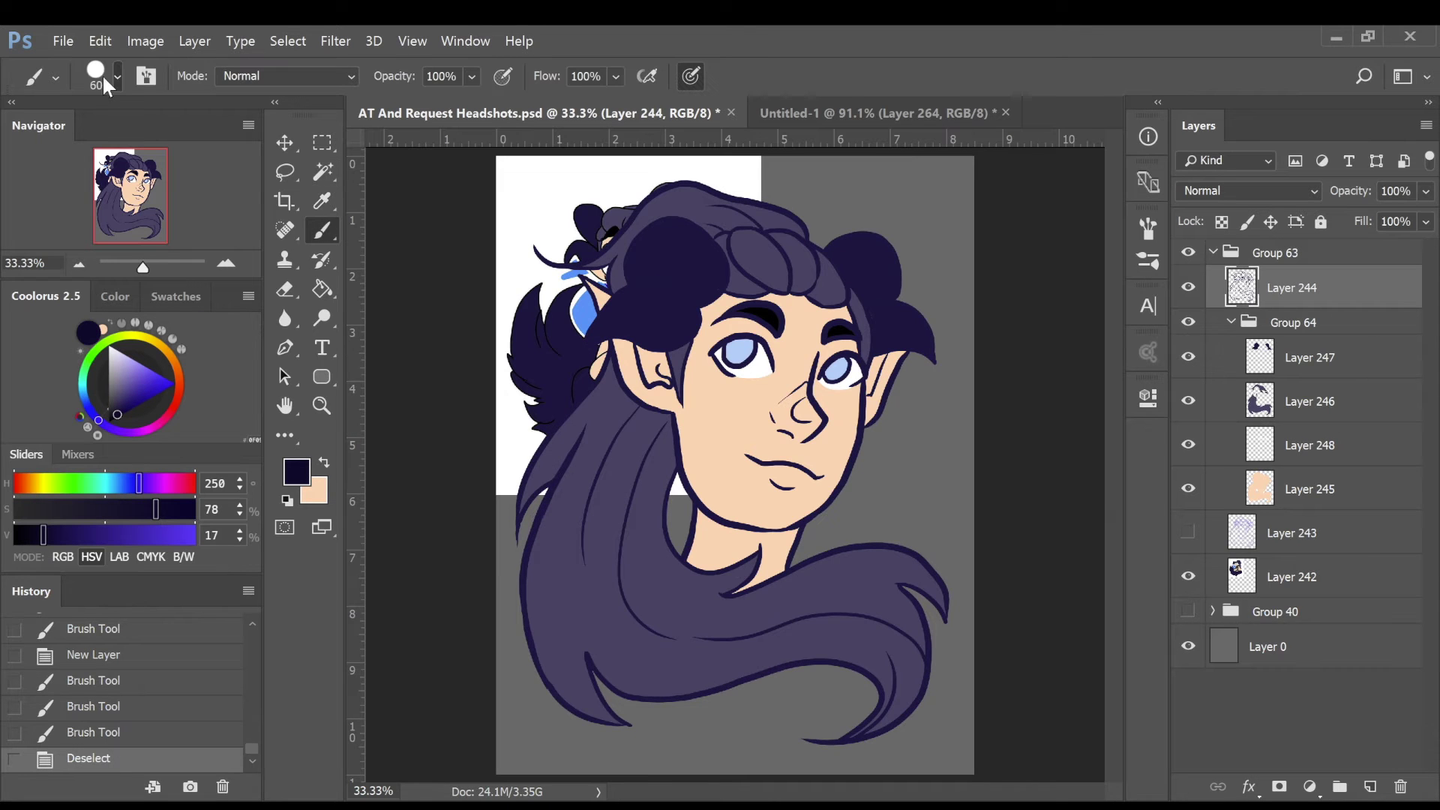
{"action": "left_click", "coordinate": [241, 135]}
{"action": "left_click", "coordinate": [1220, 222]}
{"action": "mouse_move", "coordinate": [698, 191]}
{"action": "left_mouse_down"}
{"action": "mouse_move", "coordinate": [634, 222]}
{"action": "mouse_move", "coordinate": [877, 337]}
{"action": "mouse_move", "coordinate": [885, 675]}
{"action": "mouse_move", "coordinate": [656, 512]}
{"action": "mouse_move", "coordinate": [658, 495]}
{"action": "left_mouse_up"}
Hide the reference picture and recolour the iris outlines in a deeper blue (HSV 216, 46, 90) based on the iris colour.
{"action": "key", "text": "i"}
{"action": "left_click", "coordinate": [1184, 575]}
{"action": "left_click", "coordinate": [741, 350]}
{"action": "left_click", "coordinate": [98, 510]}
{"action": "left_click", "coordinate": [176, 535]}
{"action": "key", "text": "b"}
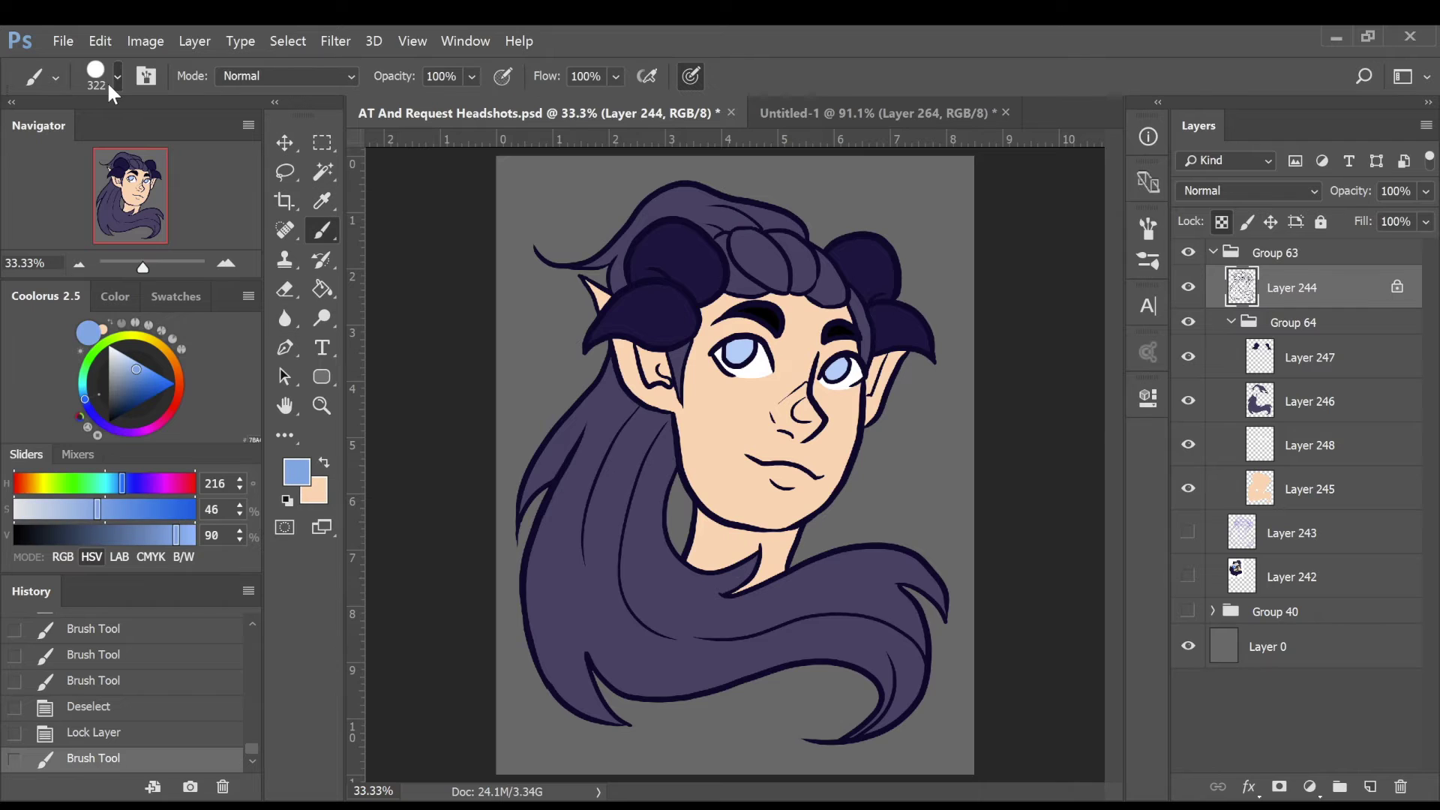
{"action": "left_click", "coordinate": [99, 345]}
{"action": "mouse_move", "coordinate": [741, 366]}
{"action": "left_mouse_down"}
{"action": "mouse_move", "coordinate": [758, 352]}
{"action": "mouse_move", "coordinate": [740, 366]}
{"action": "mouse_move", "coordinate": [724, 354]}
{"action": "mouse_move", "coordinate": [743, 367]}
{"action": "left_mouse_up"}
{"action": "left_click_drag", "start_coordinate": [857, 373], "coordinate": [851, 383]}
{"action": "left_click_drag", "start_coordinate": [852, 383], "coordinate": [838, 384]}
Recolour the ear, face, nose, mouth and neck lines in a darker skin tone (HSV 26, 49, 89).
{"action": "key", "text": "i"}
{"action": "left_click", "coordinate": [757, 420]}
{"action": "left_click", "coordinate": [102, 510]}
{"action": "left_click", "coordinate": [175, 535]}
{"action": "key", "text": "b"}
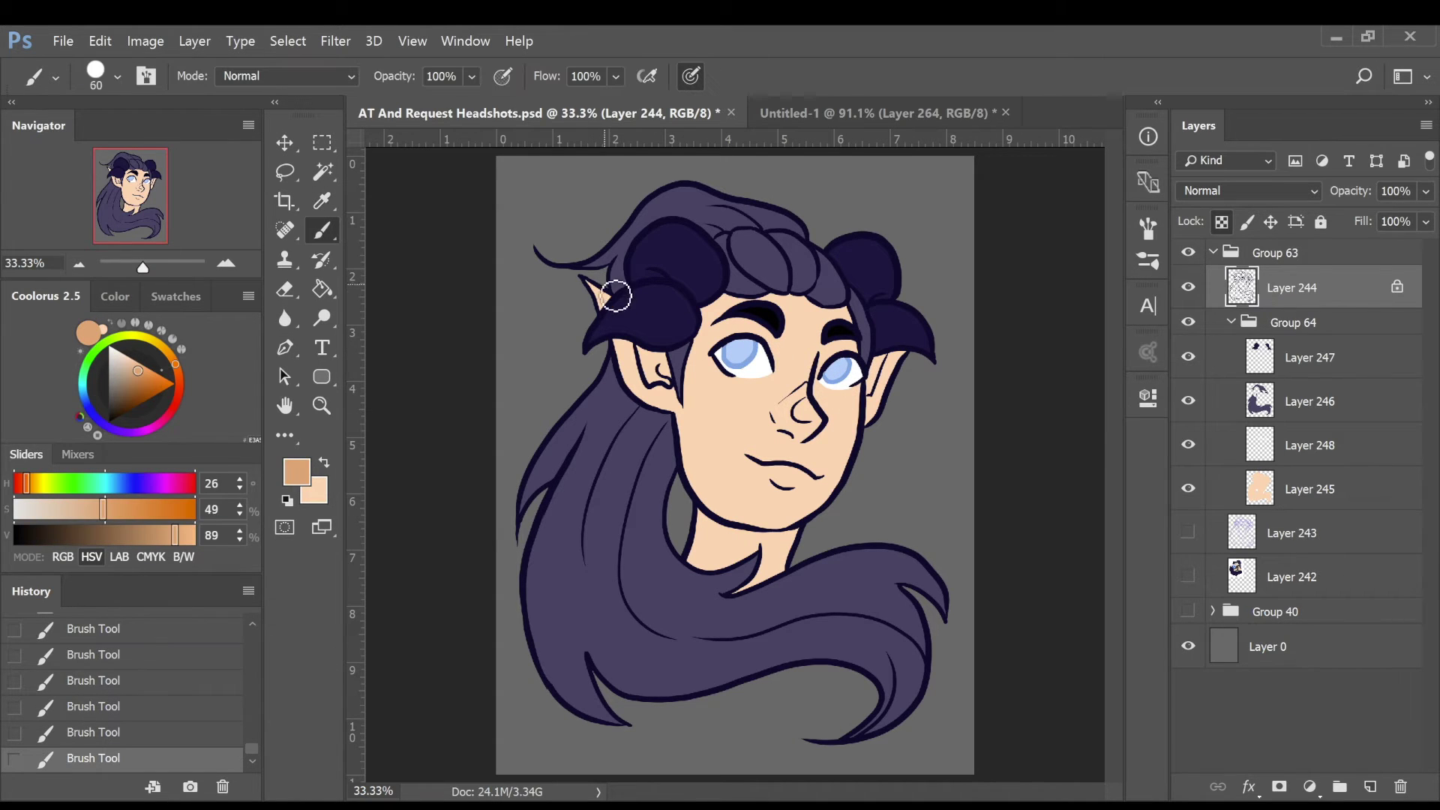
{"action": "mouse_move", "coordinate": [613, 316]}
{"action": "left_mouse_down"}
{"action": "mouse_move", "coordinate": [591, 289]}
{"action": "mouse_move", "coordinate": [610, 297]}
{"action": "left_mouse_up"}
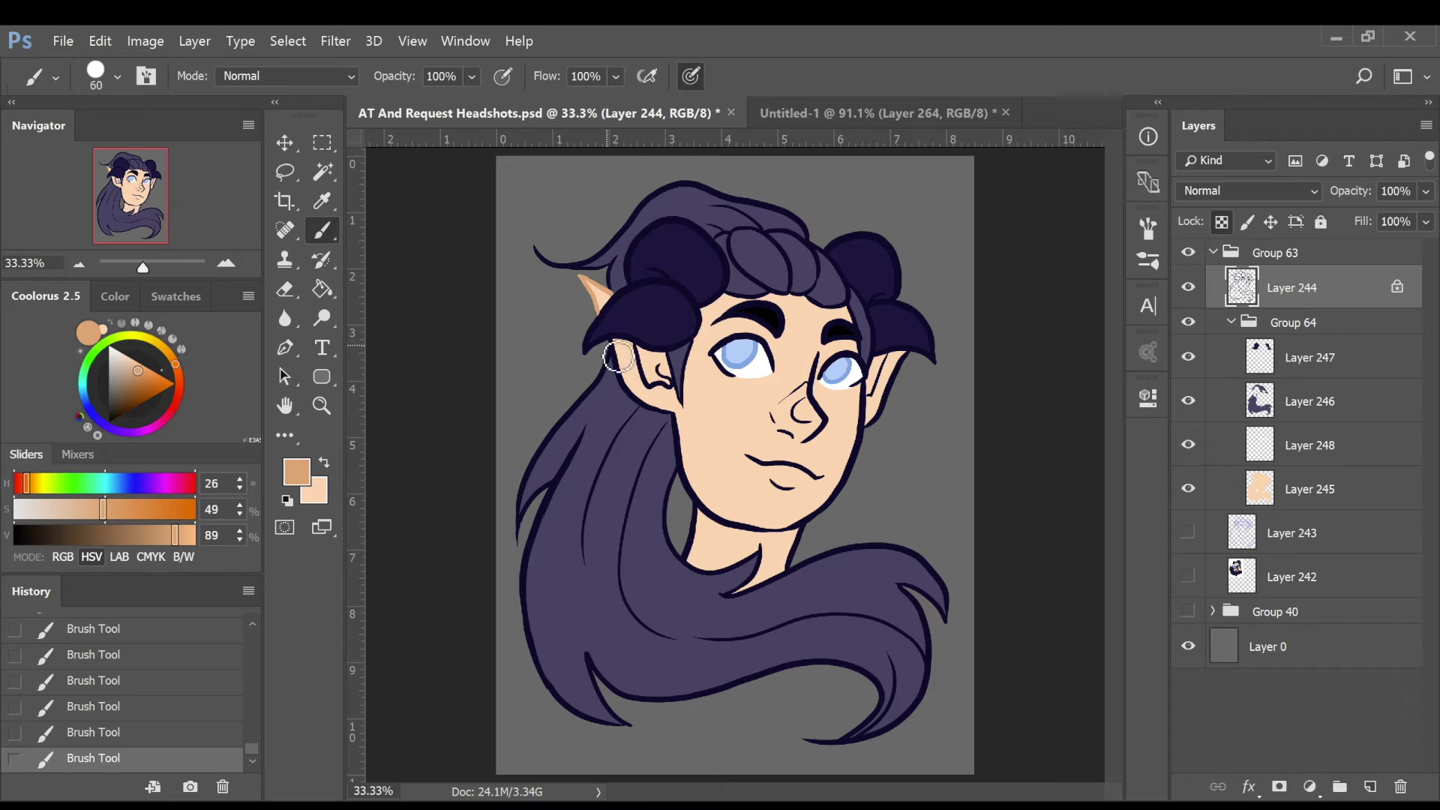
{"action": "mouse_move", "coordinate": [649, 365]}
{"action": "left_mouse_down"}
{"action": "mouse_move", "coordinate": [618, 379]}
{"action": "mouse_move", "coordinate": [629, 387]}
{"action": "left_mouse_up"}
{"action": "mouse_move", "coordinate": [680, 427]}
{"action": "left_mouse_down"}
{"action": "mouse_move", "coordinate": [699, 567]}
{"action": "mouse_move", "coordinate": [689, 465]}
{"action": "left_mouse_up"}
{"action": "mouse_move", "coordinate": [877, 396]}
{"action": "left_mouse_down"}
{"action": "mouse_move", "coordinate": [855, 452]}
{"action": "mouse_move", "coordinate": [898, 371]}
{"action": "mouse_move", "coordinate": [909, 384]}
{"action": "mouse_move", "coordinate": [821, 420]}
{"action": "mouse_move", "coordinate": [787, 409]}
{"action": "mouse_move", "coordinate": [779, 487]}
{"action": "mouse_move", "coordinate": [812, 544]}
{"action": "mouse_move", "coordinate": [758, 517]}
{"action": "left_mouse_up"}
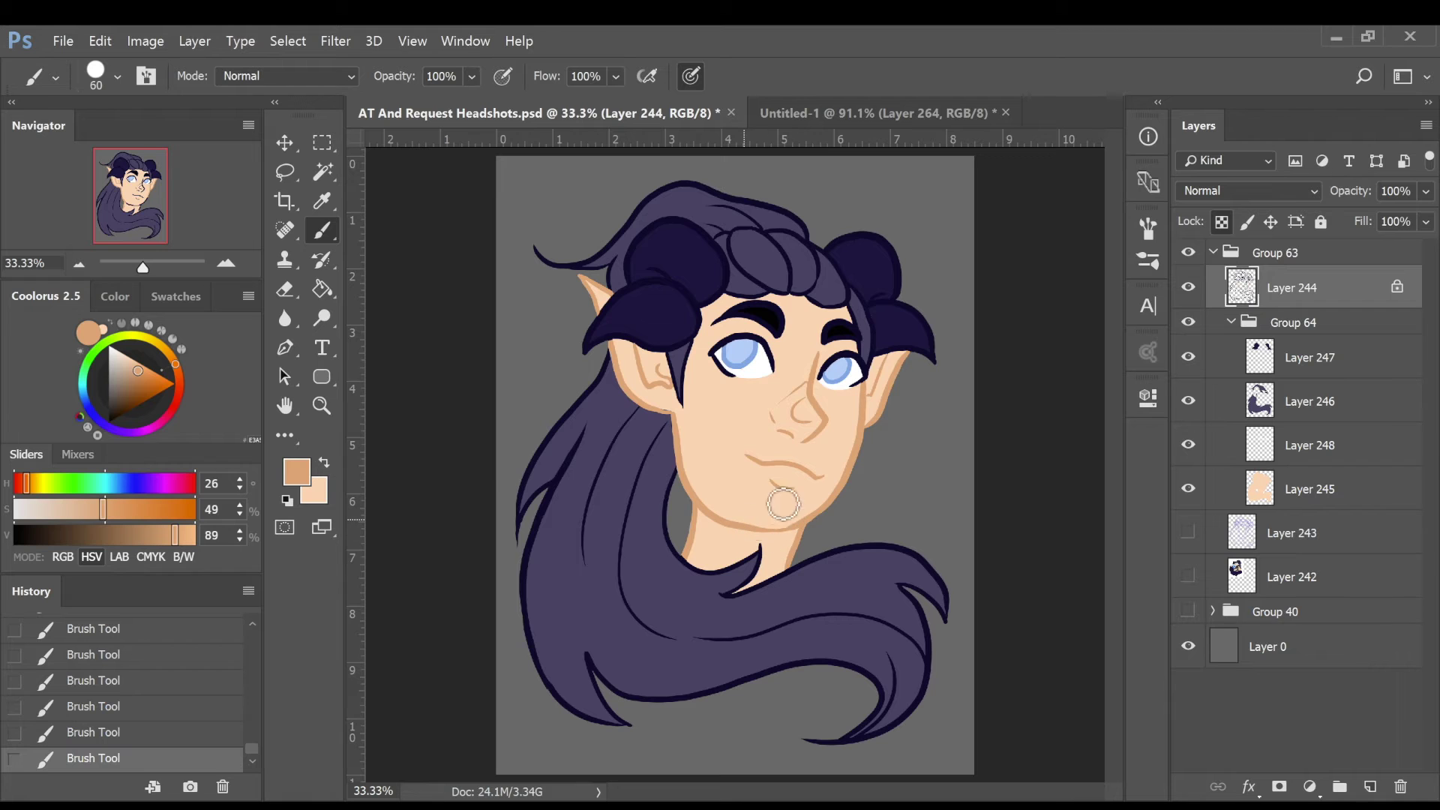
Erase the stray hair colour beside the cheek below the near ear.
{"action": "left_click", "coordinate": [1267, 410]}
{"action": "left_click", "coordinate": [286, 291]}
{"action": "left_click_drag", "start_coordinate": [673, 423], "coordinate": [677, 435]}
Add two new layers above the horn colour and select the character's silhouette with the Magic Wand on the skin layer.
{"action": "left_click", "coordinate": [1342, 369]}
{"action": "left_click", "coordinate": [1370, 787]}
{"action": "left_click", "coordinate": [1370, 786]}
{"action": "left_click", "coordinate": [1347, 581]}
{"action": "left_click", "coordinate": [322, 201]}
{"action": "left_click", "coordinate": [323, 171]}
{"action": "left_click", "coordinate": [615, 450]}
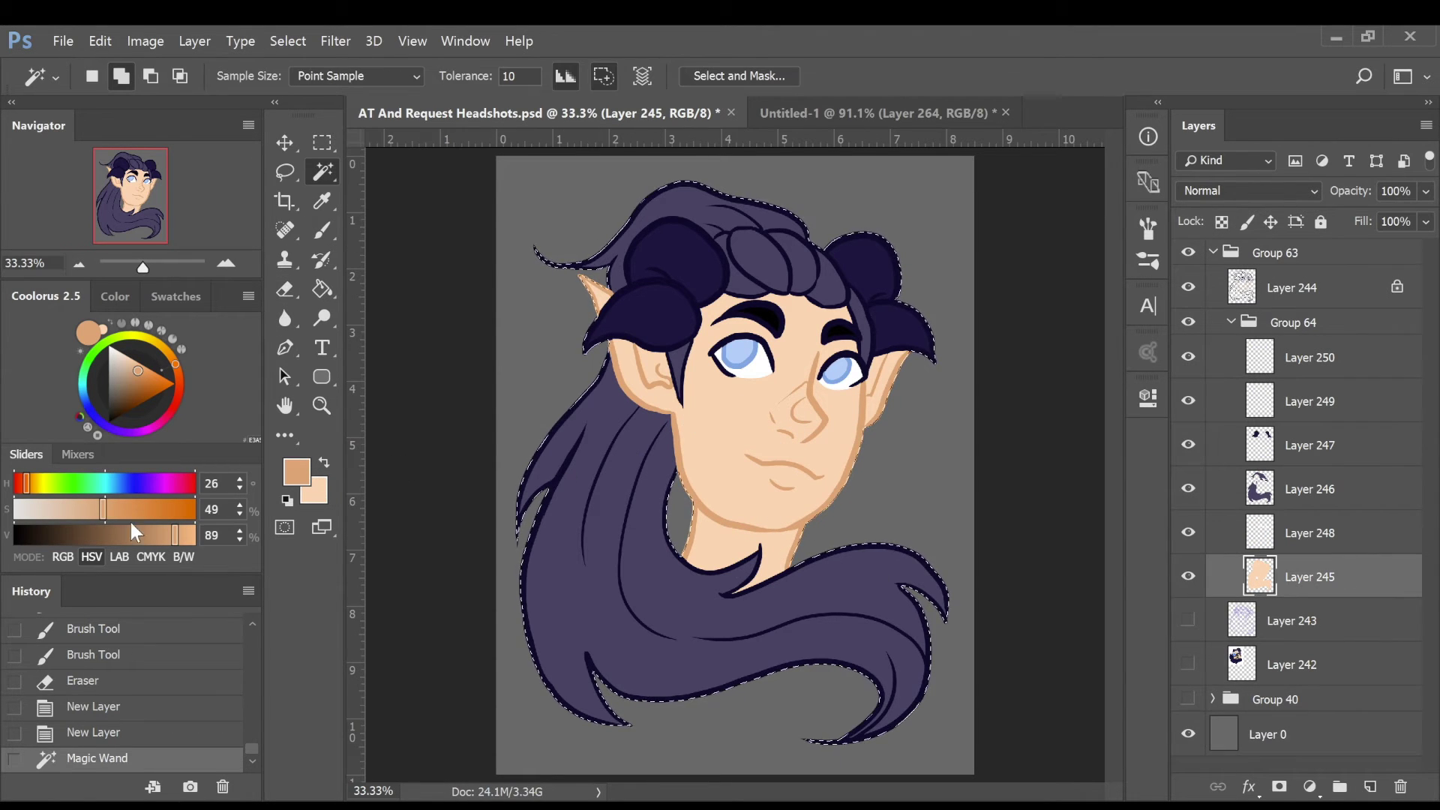
Begin the shading in a paler skin tone on the lower new layer and set that layer's blend mode to Multiply.
{"action": "left_click", "coordinate": [65, 509]}
{"action": "left_click", "coordinate": [323, 231]}
{"action": "left_click", "coordinate": [1325, 390]}
{"action": "left_click_drag", "start_coordinate": [641, 352], "coordinate": [657, 383]}
{"action": "left_click", "coordinate": [326, 77]}
{"action": "left_click", "coordinate": [1239, 196]}
{"action": "left_click", "coordinate": [1239, 196]}
{"action": "left_click", "coordinate": [1229, 273]}
Shade around the near horn with pale peach (HSV 26, 19, 98) and undo the last strokes.
{"action": "left_click", "coordinate": [120, 353]}
{"action": "left_click_drag", "start_coordinate": [692, 353], "coordinate": [667, 330]}
{"action": "mouse_move", "coordinate": [675, 322]}
{"action": "left_mouse_down"}
{"action": "mouse_move", "coordinate": [691, 299]}
{"action": "mouse_move", "coordinate": [723, 293]}
{"action": "mouse_move", "coordinate": [705, 259]}
{"action": "left_mouse_up"}
{"action": "left_click_drag", "start_coordinate": [698, 263], "coordinate": [690, 315]}
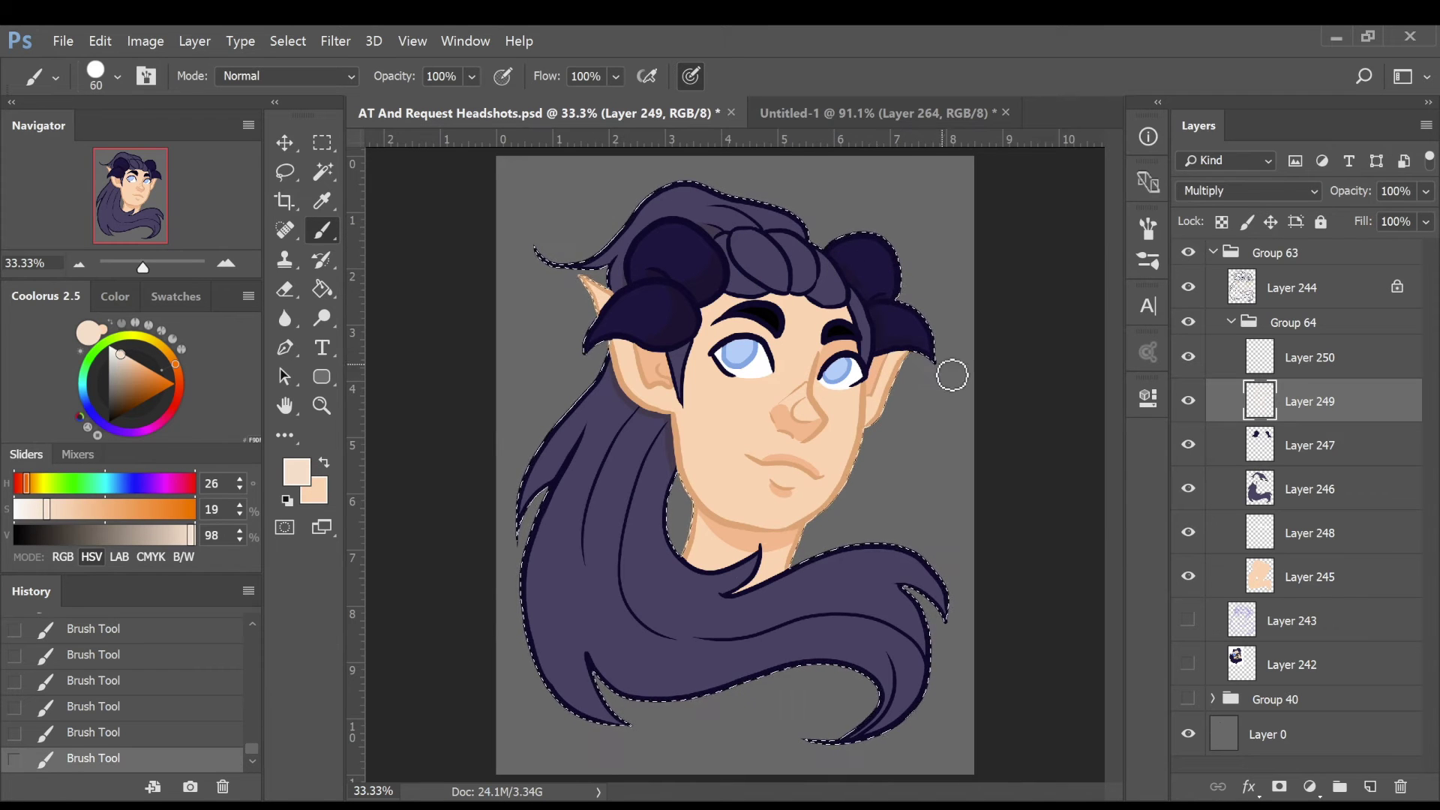
{"action": "key", "text": "ctrl+z"}
{"action": "key", "text": "ctrl+z"}
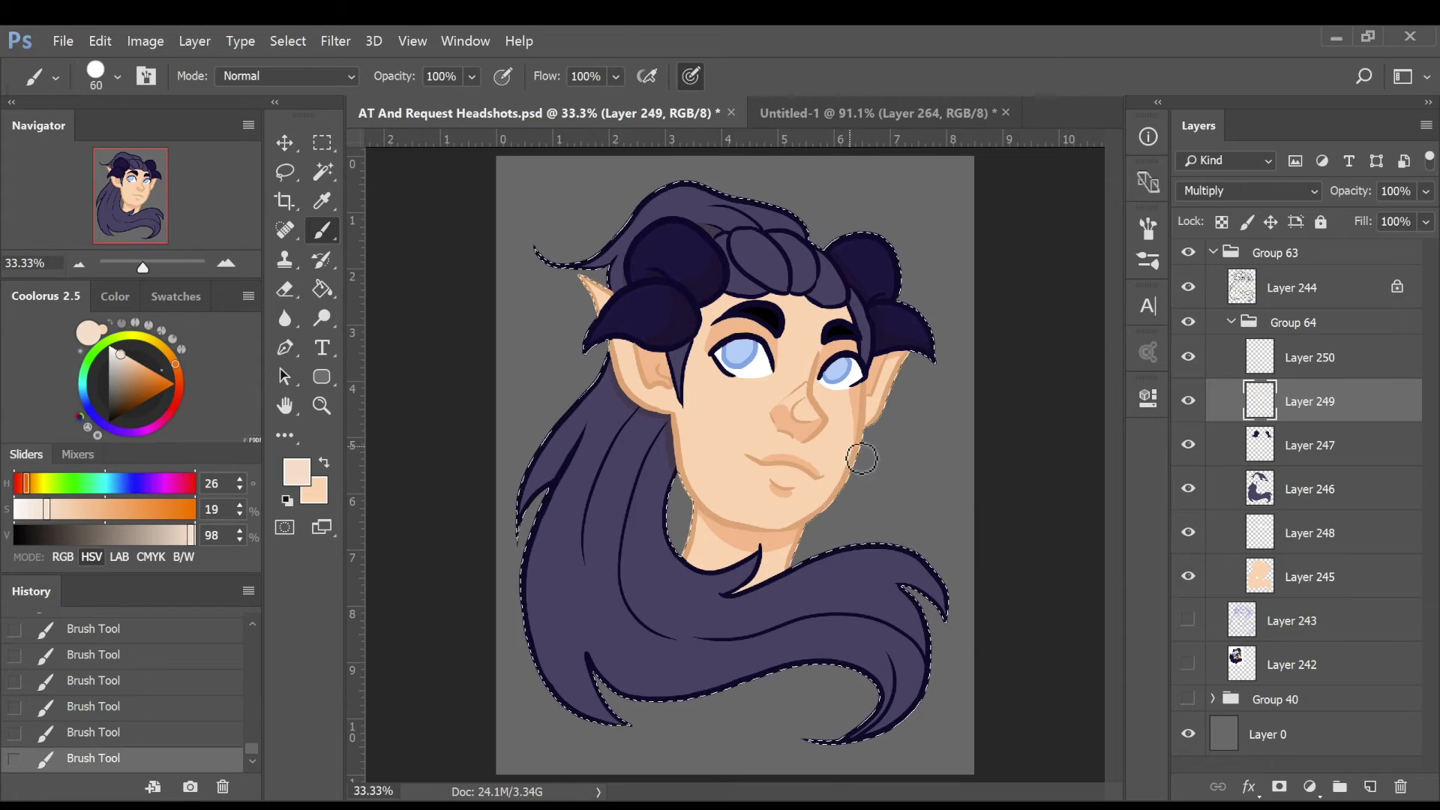
Paint pale peach Multiply shadows along the hair beside the neck and on the flowing locks, undoing unwanted strokes.
{"action": "left_click_drag", "start_coordinate": [669, 458], "coordinate": [677, 545]}
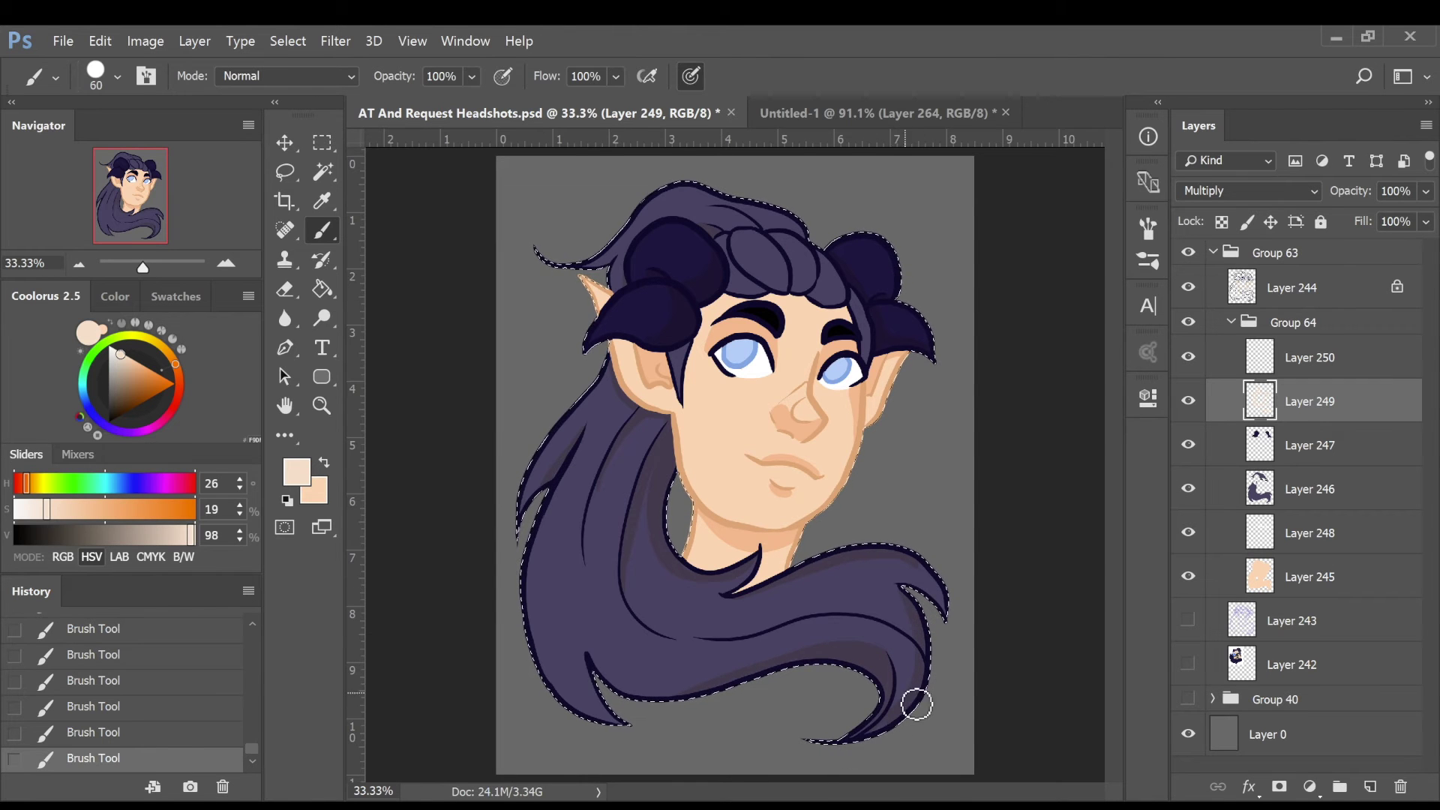
{"action": "left_click_drag", "start_coordinate": [667, 423], "coordinate": [662, 430]}
{"action": "key", "text": "ctrl+alt+z"}
{"action": "key", "text": "ctrl+alt+z"}
{"action": "left_click_drag", "start_coordinate": [722, 585], "coordinate": [758, 575]}
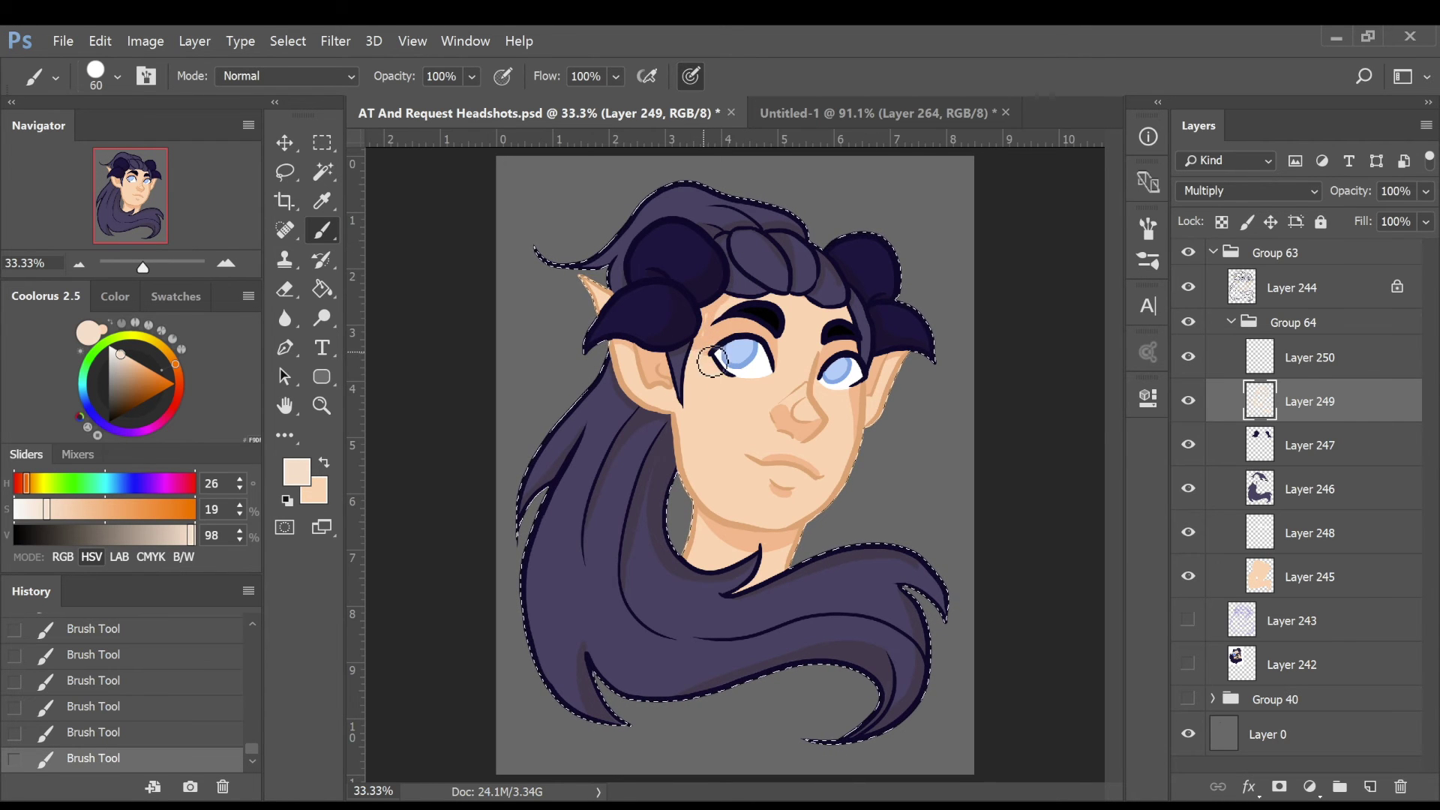
Paint pale blue (HSV 193, 19, 98) rim highlights on the horns, ears, face edge and hair on the upper new layer.
{"action": "key", "text": "alt+bracketright"}
{"action": "left_click", "coordinate": [844, 369], "text": "alt"}
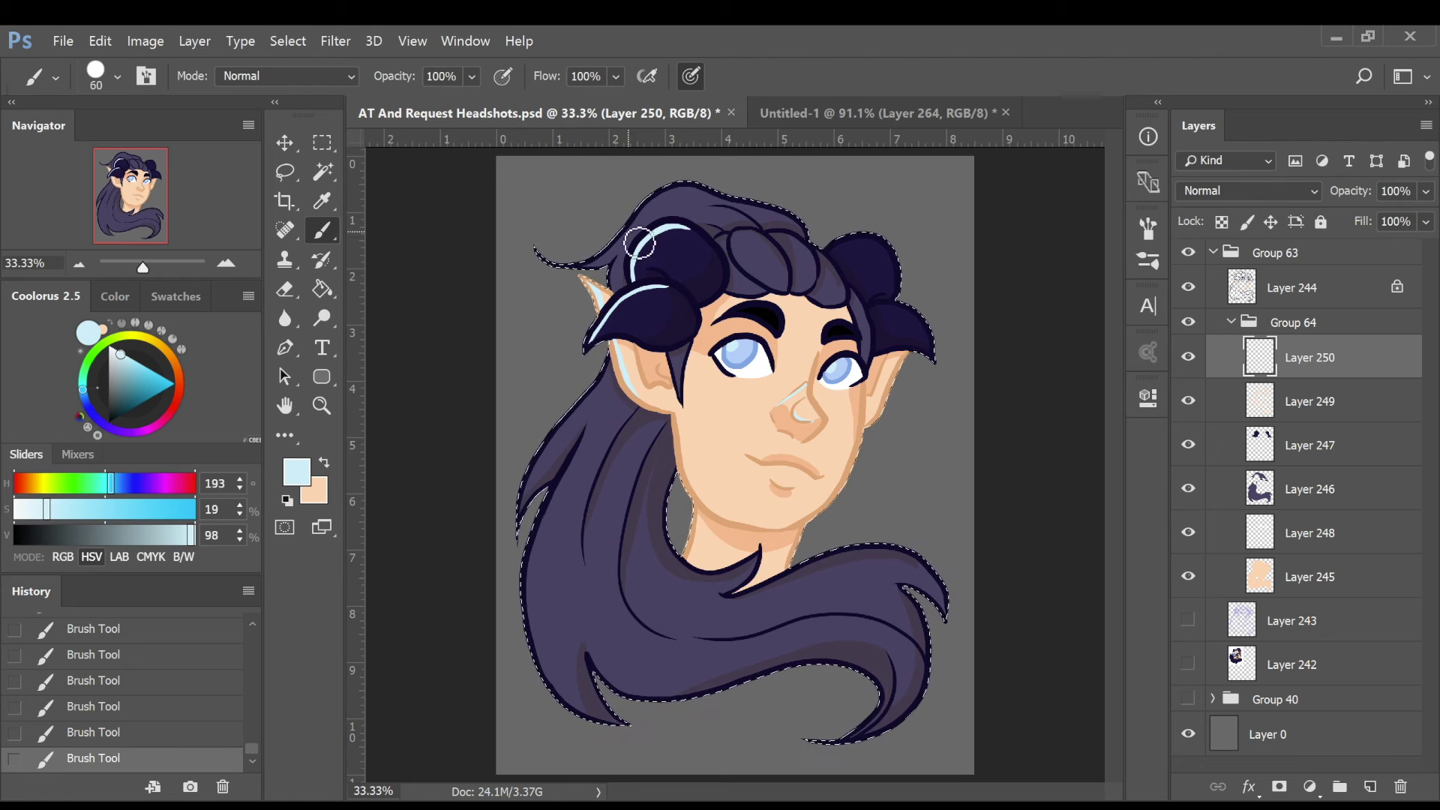
{"action": "mouse_move", "coordinate": [633, 344]}
{"action": "left_mouse_down"}
{"action": "mouse_move", "coordinate": [555, 487]}
{"action": "mouse_move", "coordinate": [637, 739]}
{"action": "left_mouse_up"}
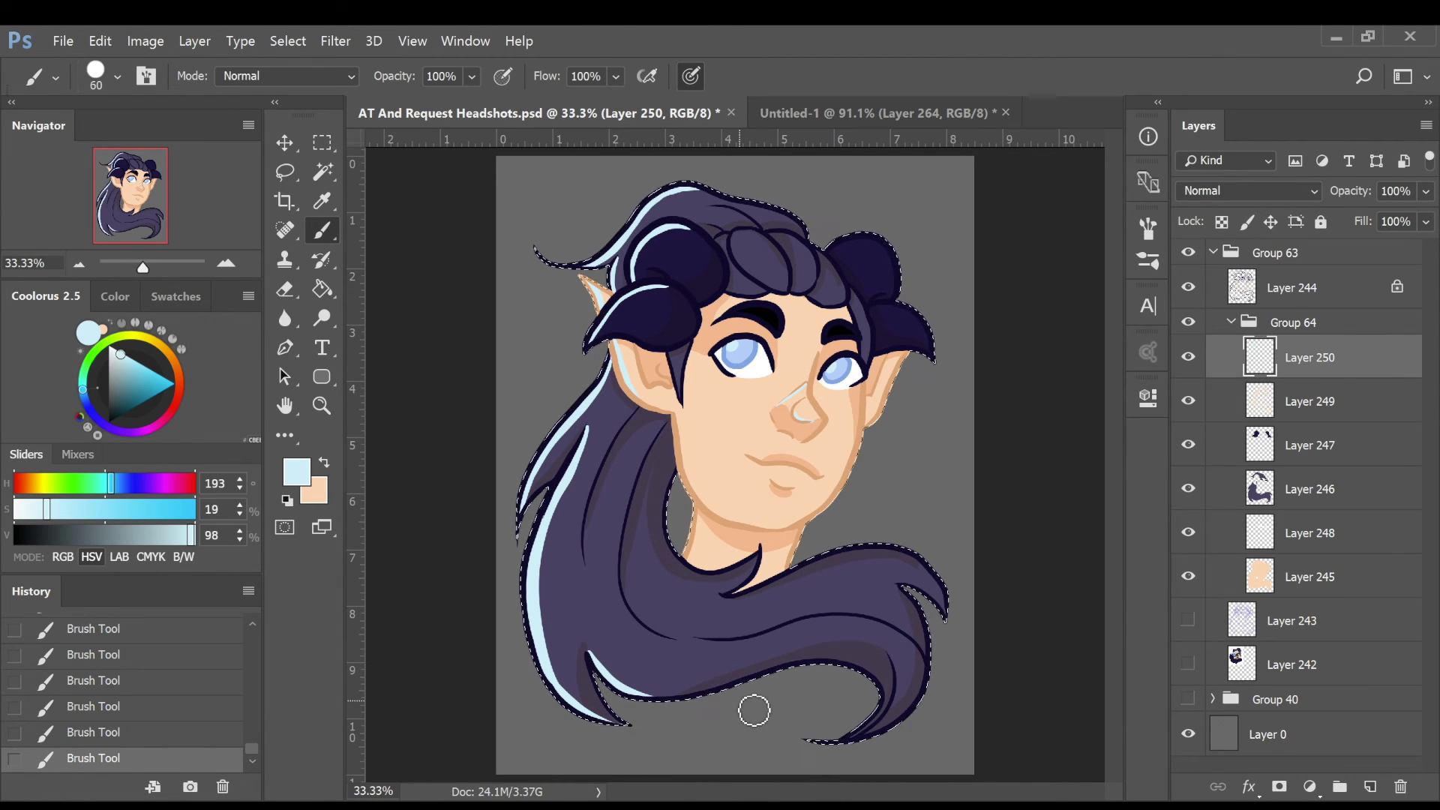
{"action": "mouse_move", "coordinate": [721, 651]}
{"action": "left_mouse_down"}
{"action": "mouse_move", "coordinate": [806, 630]}
{"action": "mouse_move", "coordinate": [887, 634]}
{"action": "left_mouse_up"}
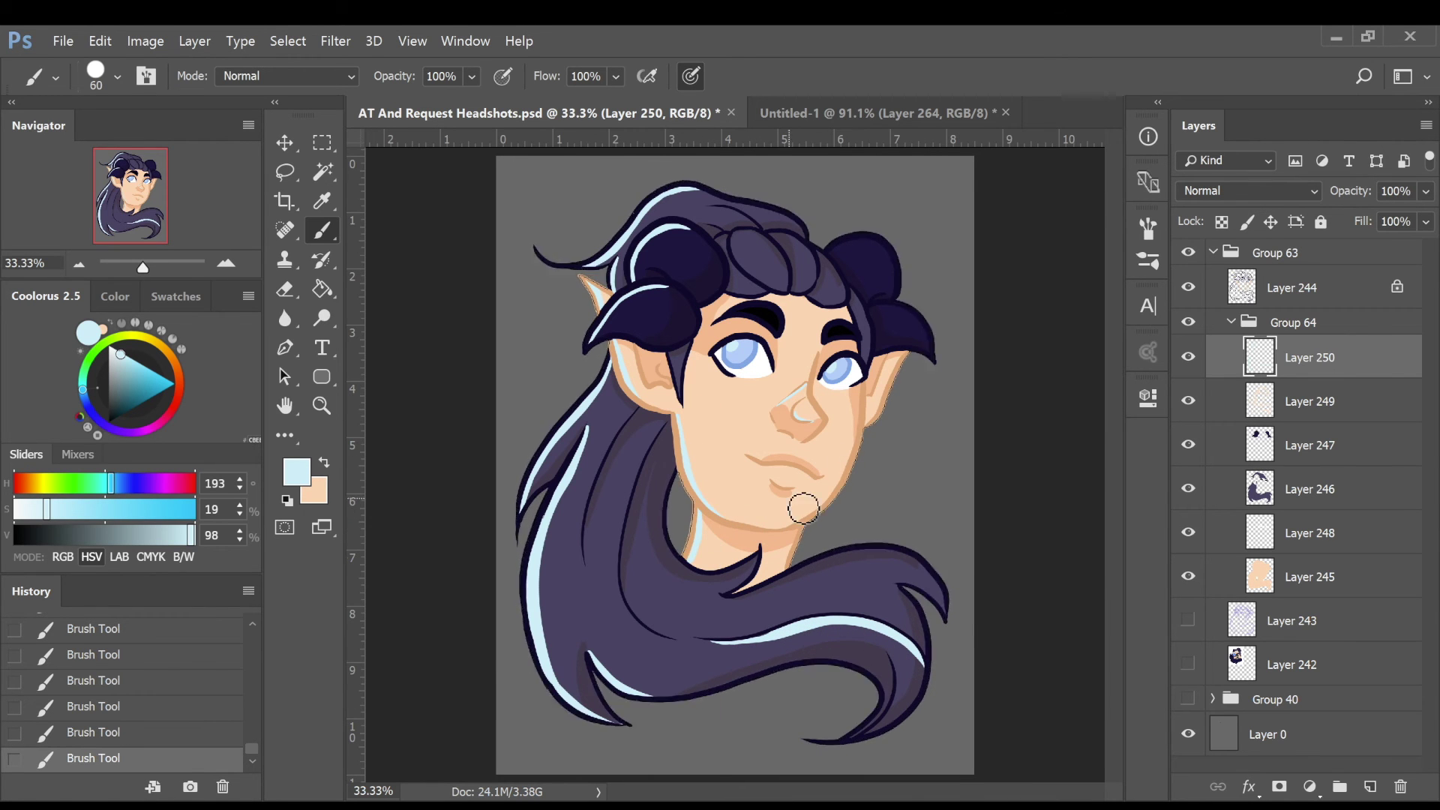
Enable pen pressure for opacity and add faint pale blue shine strokes across the hair locks.
{"action": "left_click", "coordinate": [502, 77]}
{"action": "left_click_drag", "start_coordinate": [557, 546], "coordinate": [572, 536]}
{"action": "left_click_drag", "start_coordinate": [587, 546], "coordinate": [614, 538]}
{"action": "left_click_drag", "start_coordinate": [636, 555], "coordinate": [662, 531]}
{"action": "left_click_drag", "start_coordinate": [763, 662], "coordinate": [799, 625]}
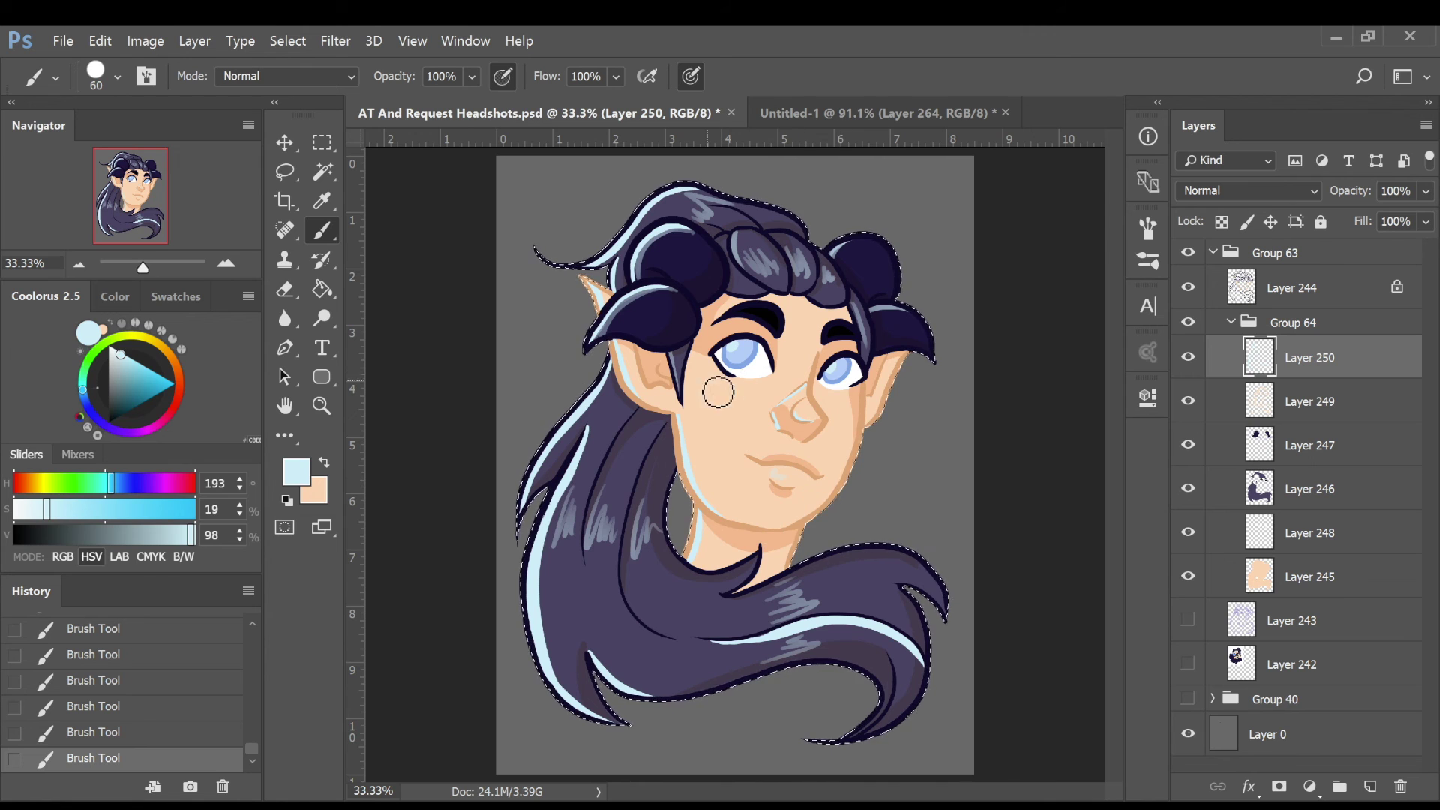
Set the highlight layer's blend mode to Soft Light and clear the selection.
{"action": "left_click", "coordinate": [1267, 192]}
{"action": "left_click", "coordinate": [1247, 421]}
{"action": "key", "text": "ctrl+d"}
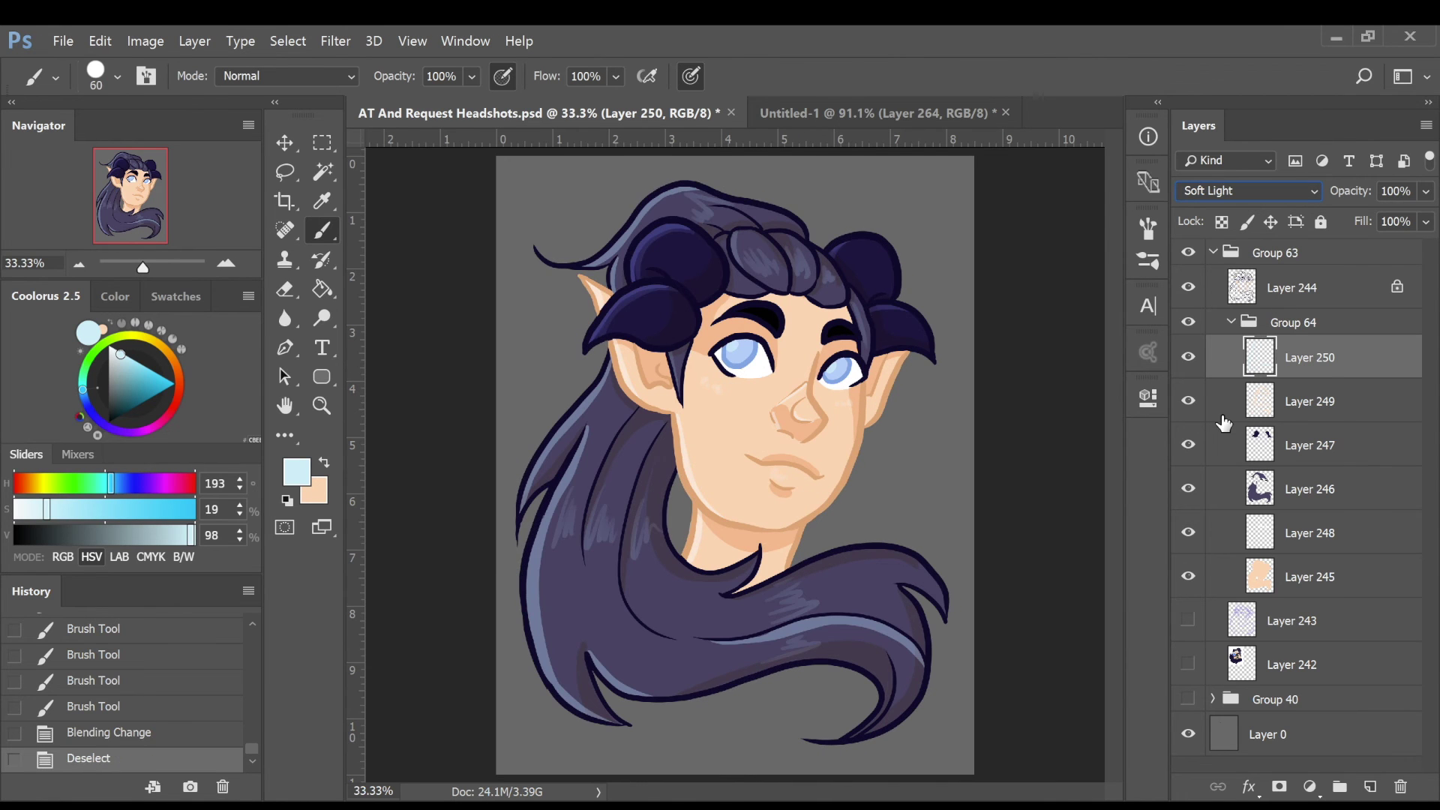
Select the background and the gap beside the neck on the line-art layer, invert the selection and expand it.
{"action": "key", "text": "w"}
{"action": "left_click", "coordinate": [1291, 288]}
{"action": "left_click", "coordinate": [684, 512]}
{"action": "left_click", "coordinate": [540, 203]}
{"action": "key", "text": "ctrl+shift+i"}
{"action": "left_click", "coordinate": [288, 41]}
{"action": "left_click", "coordinate": [555, 371]}
{"action": "key", "text": "Return"}
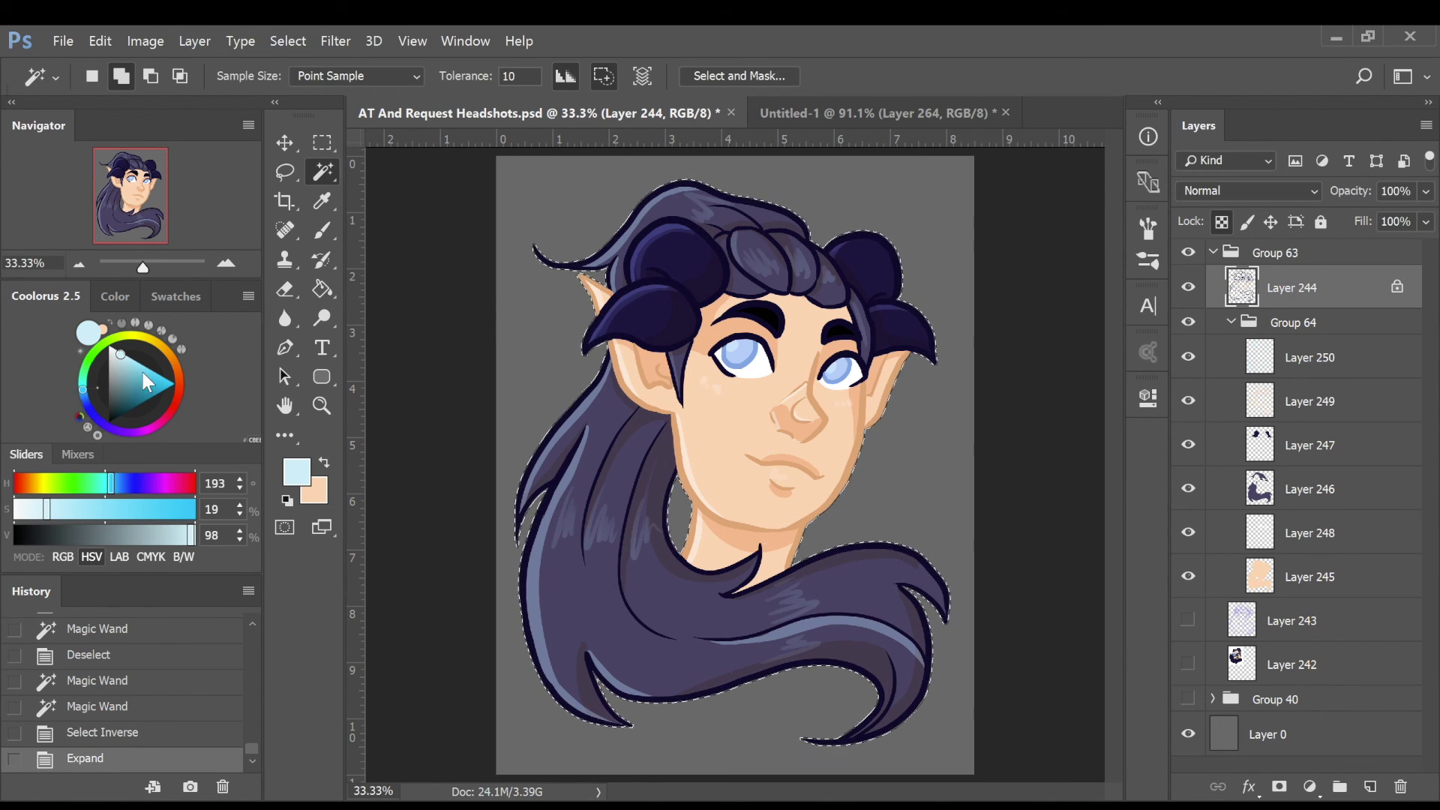
Fill the expanded silhouette with white on a new layer beneath the colour group, and deselect.
{"action": "left_click", "coordinate": [109, 345]}
{"action": "left_click", "coordinate": [324, 234]}
{"action": "left_click", "coordinate": [1291, 621]}
{"action": "left_click", "coordinate": [1370, 786]}
{"action": "left_click", "coordinate": [778, 617]}
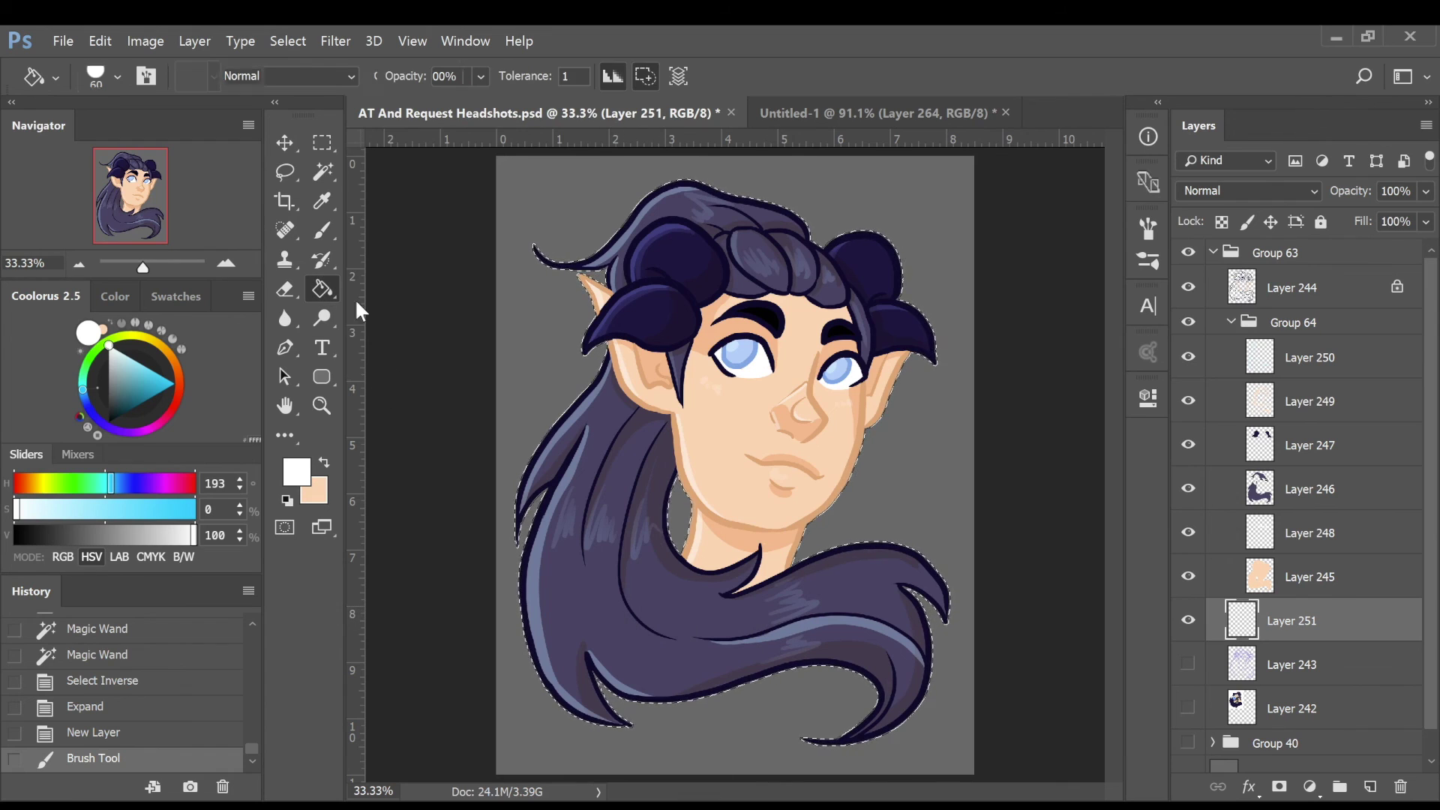
{"action": "left_click", "coordinate": [316, 291]}
{"action": "left_click", "coordinate": [661, 612]}
{"action": "key", "text": "ctrl+d"}
Sign the drawing in white with a 12 px brush below the flowing hair, adding the year '19 and undoing the first attempts.
{"action": "key", "text": "b"}
{"action": "left_click", "coordinate": [116, 77]}
{"action": "left_click", "coordinate": [247, 304]}
{"action": "left_click", "coordinate": [1355, 632]}
{"action": "left_click_drag", "start_coordinate": [720, 696], "coordinate": [718, 709]}
{"action": "key", "text": "ctrl+z"}
{"action": "mouse_move", "coordinate": [729, 698]}
{"action": "left_mouse_down"}
{"action": "mouse_move", "coordinate": [750, 688]}
{"action": "mouse_move", "coordinate": [720, 705]}
{"action": "mouse_move", "coordinate": [738, 706]}
{"action": "left_mouse_up"}
{"action": "key", "text": "ctrl+alt+z"}
{"action": "left_click", "coordinate": [502, 77]}
{"action": "left_click_drag", "start_coordinate": [731, 704], "coordinate": [738, 702]}
{"action": "left_click_drag", "start_coordinate": [738, 695], "coordinate": [743, 704]}
{"action": "left_click_drag", "start_coordinate": [742, 694], "coordinate": [749, 701]}
{"action": "left_click_drag", "start_coordinate": [751, 688], "coordinate": [751, 692]}
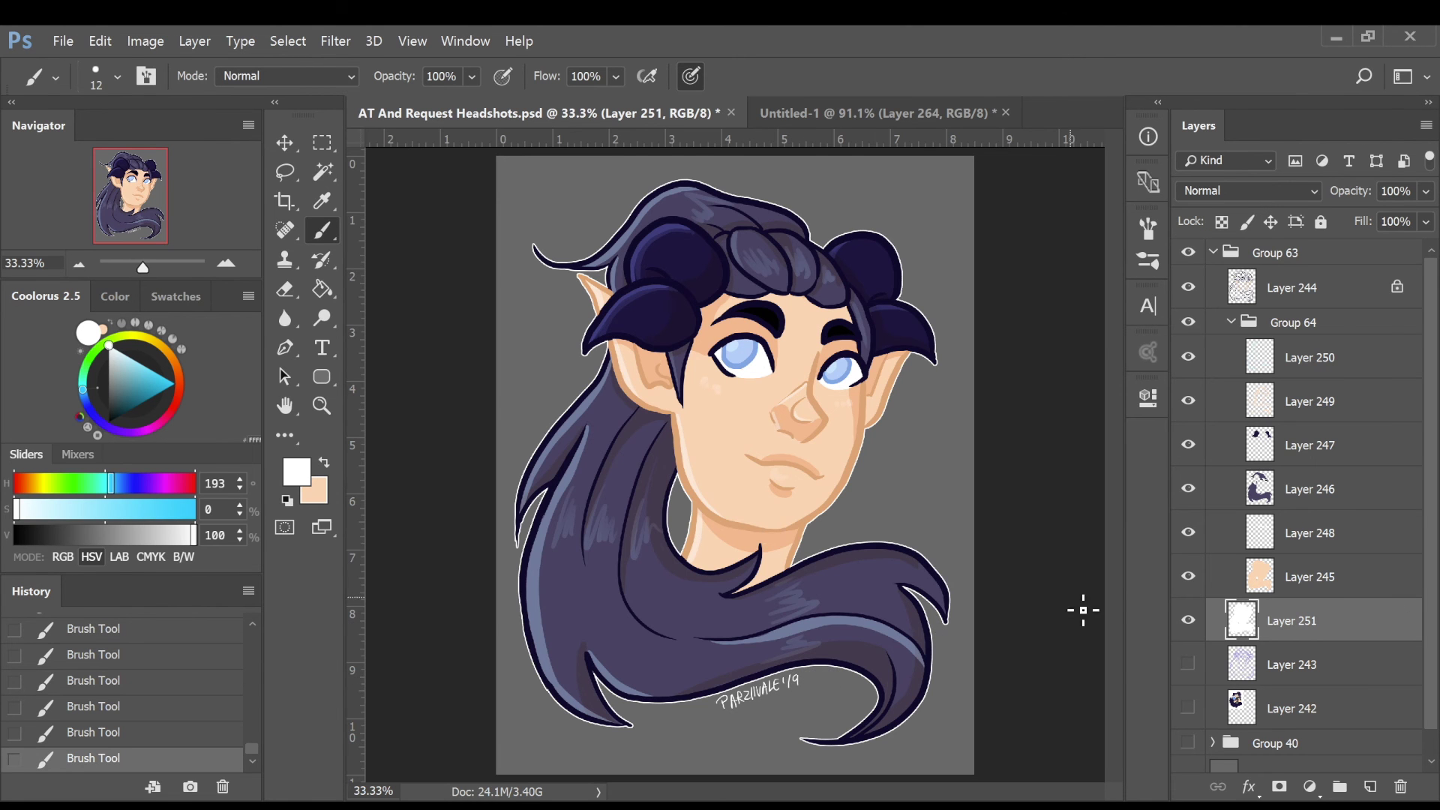
{"action": "scroll", "coordinate": [835, 656], "scroll_direction": "down", "scroll_amount": 4}
{"action": "scroll", "coordinate": [835, 656], "scroll_direction": "up", "scroll_amount": 7}
{"action": "scroll", "coordinate": [1072, 598], "scroll_direction": "down", "scroll_amount": 2}
{"action": "left_click_drag", "start_coordinate": [1073, 597], "coordinate": [790, 677]}
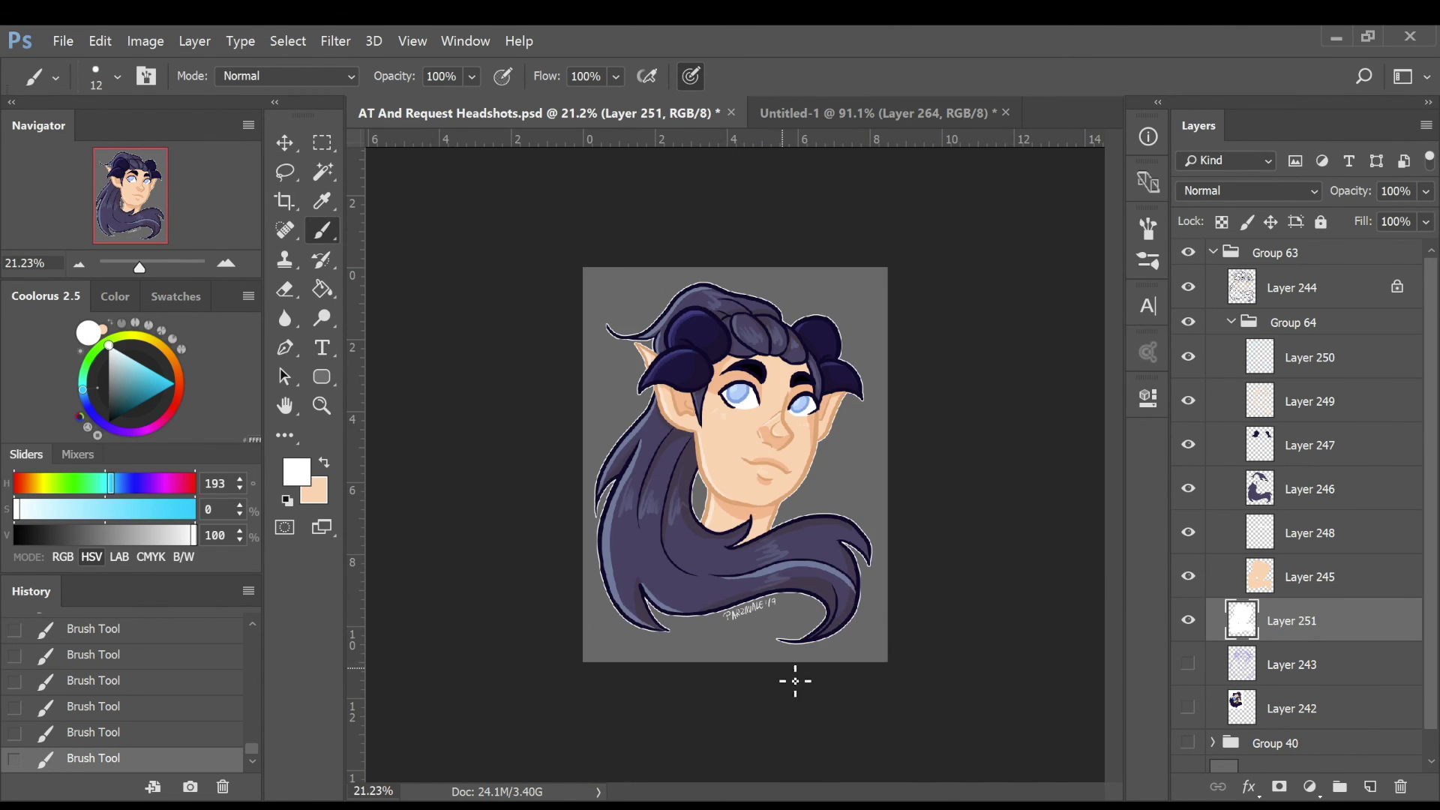